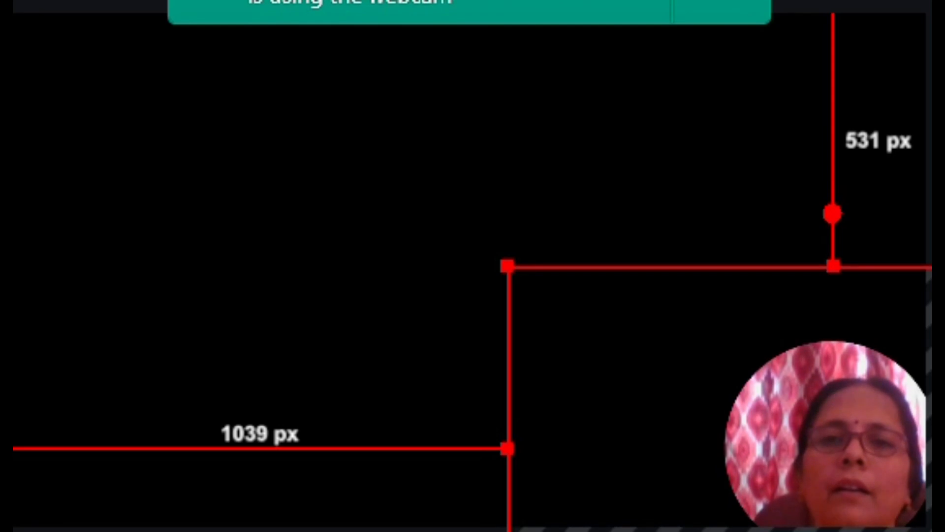
- Resize the circular webcam source in the preview and move it toward the middle of the canvas
left_click_drag(921, 517, 645, 321)
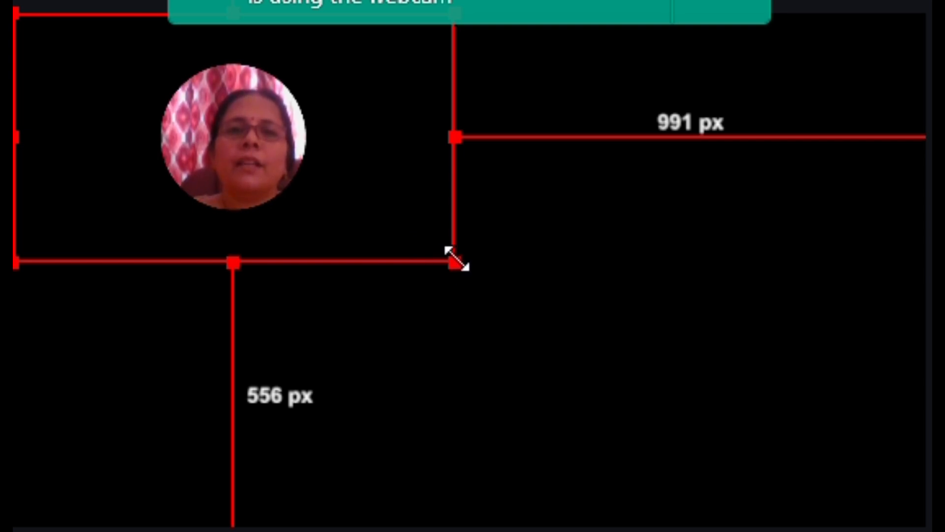
left_click_drag(456, 257, 663, 376)
left_click_drag(513, 291, 646, 323)
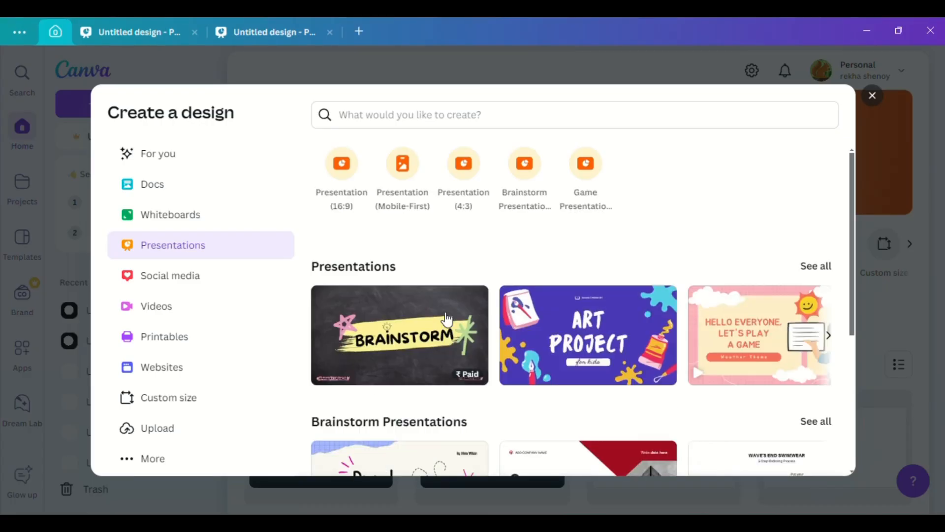
- Create a blank Presentation (16:9) design and set its page background to black
left_click(341, 169)
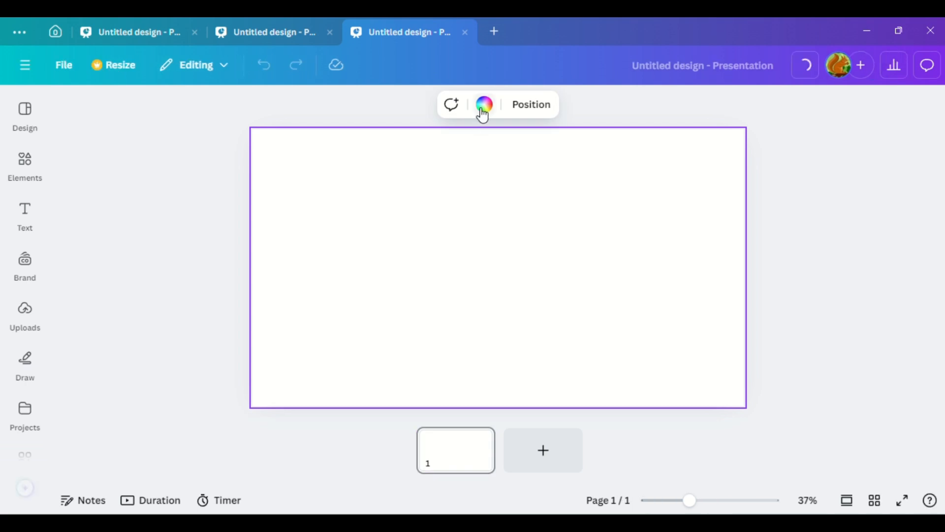
left_click(483, 111)
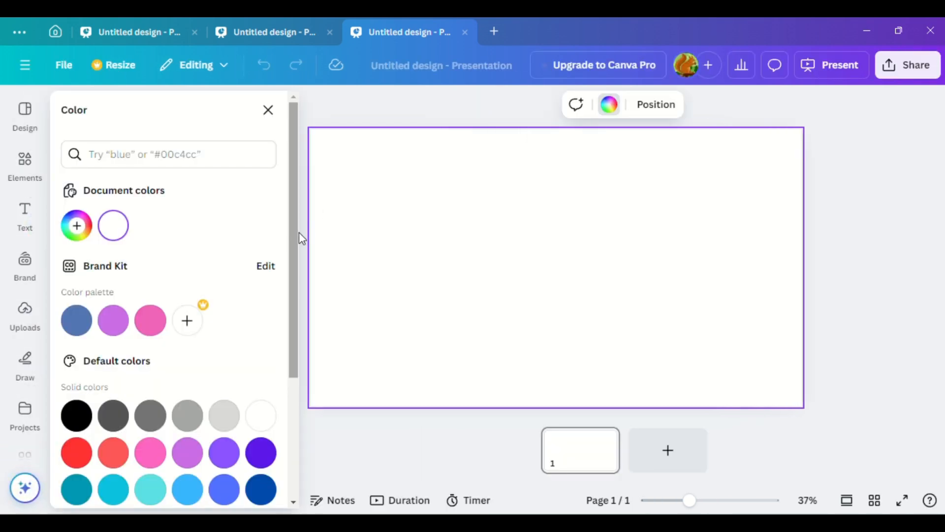
left_click_drag(441, 257, 363, 238)
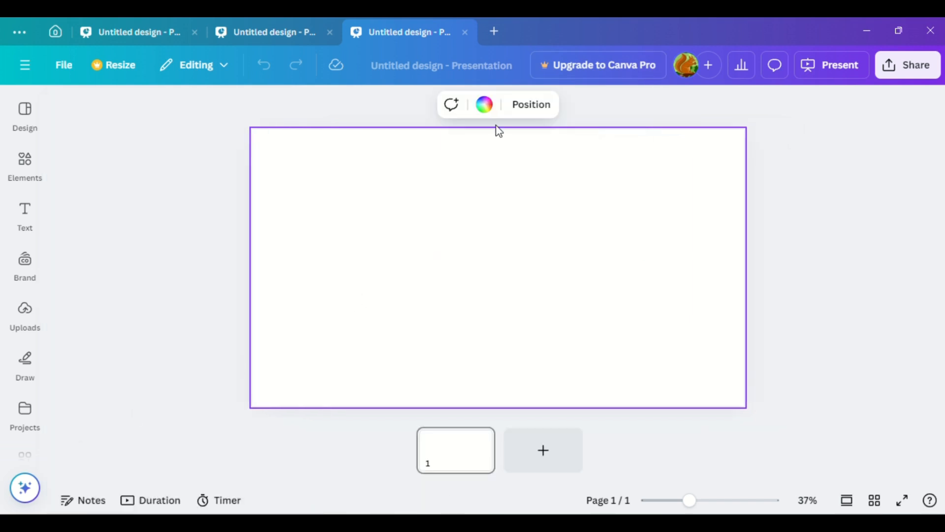
left_click(483, 107)
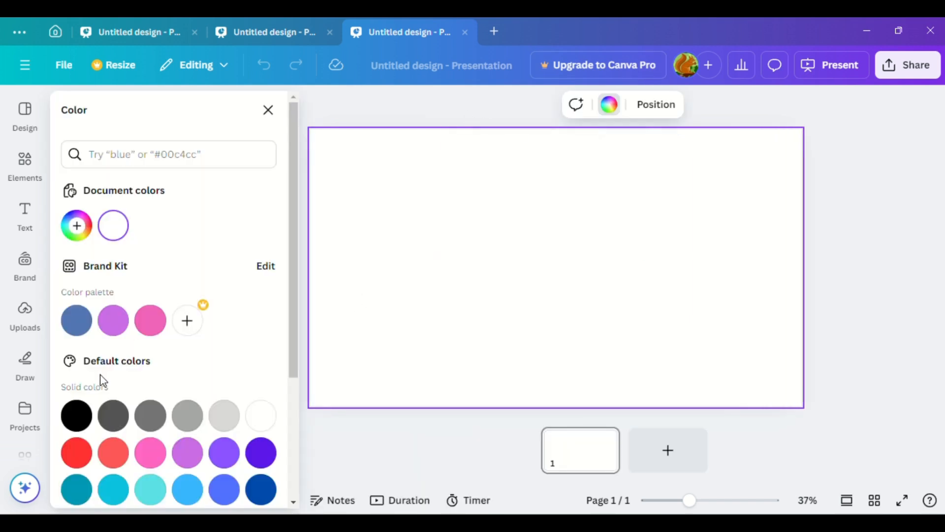
left_click(76, 415)
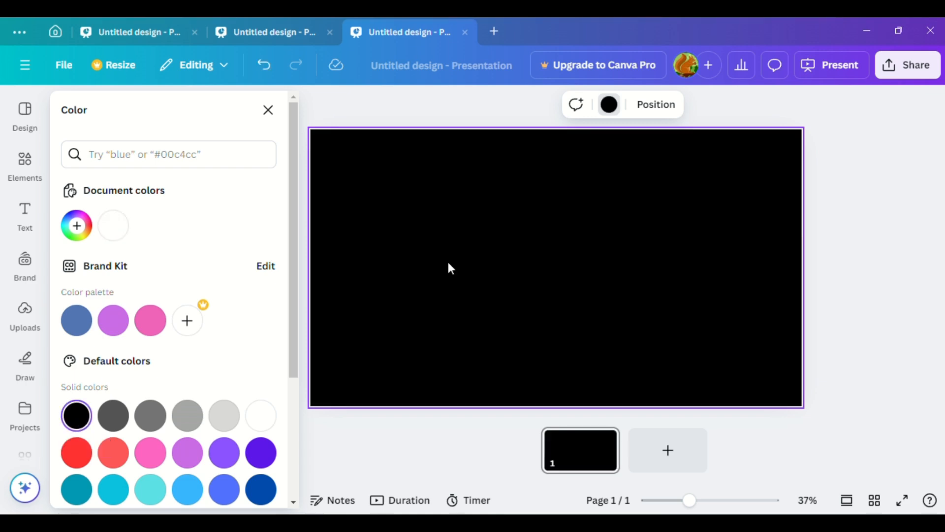
left_click(268, 112)
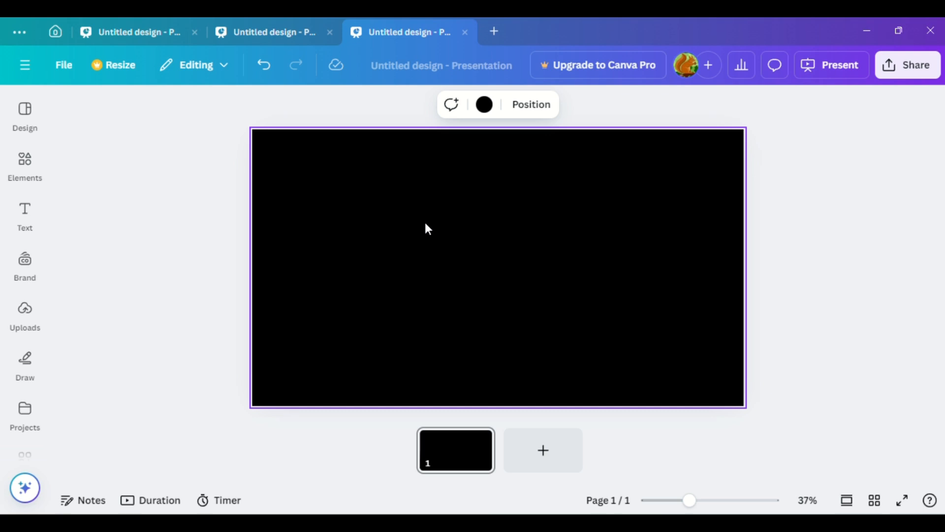
- Add a filled circle shape to the black page and enlarge it to about twice its inserted size
left_click(22, 159)
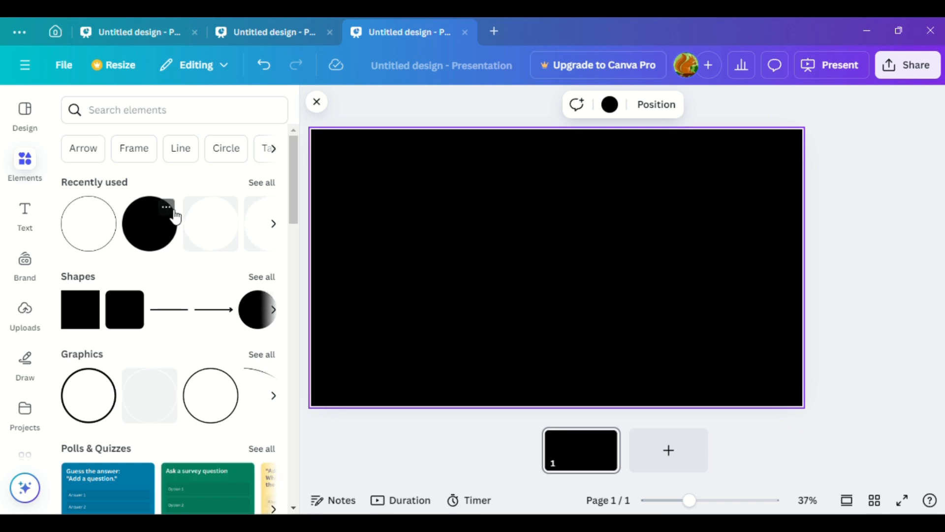
left_click(175, 213)
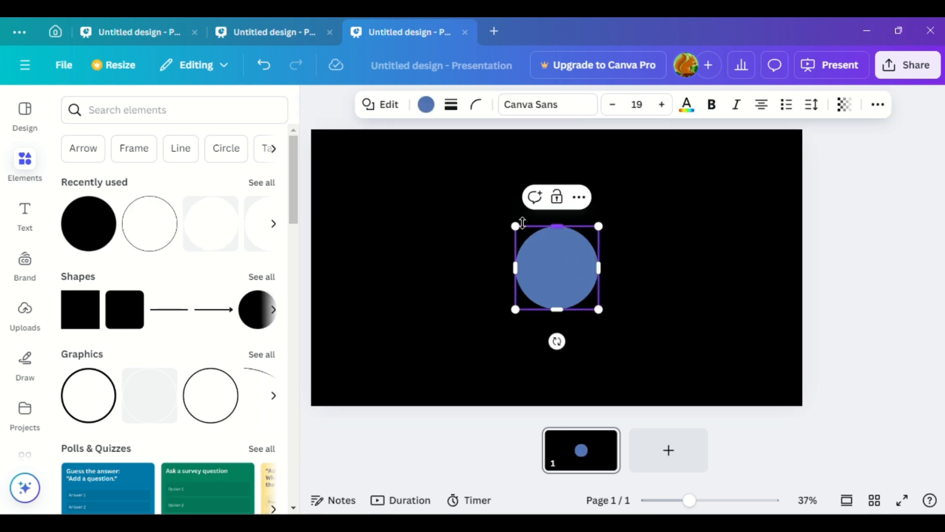
left_click_drag(514, 228, 453, 167)
left_click_drag(600, 314, 629, 333)
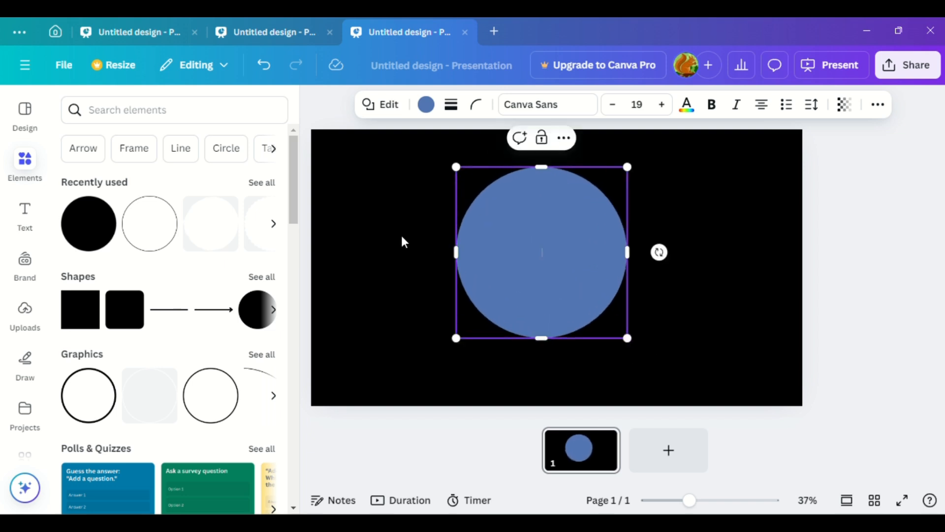
left_click(168, 232)
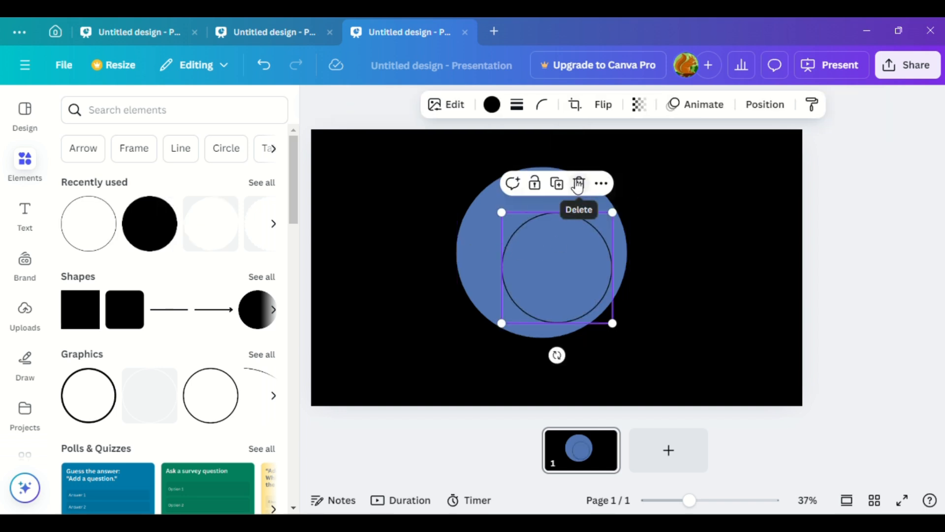
left_click(578, 184)
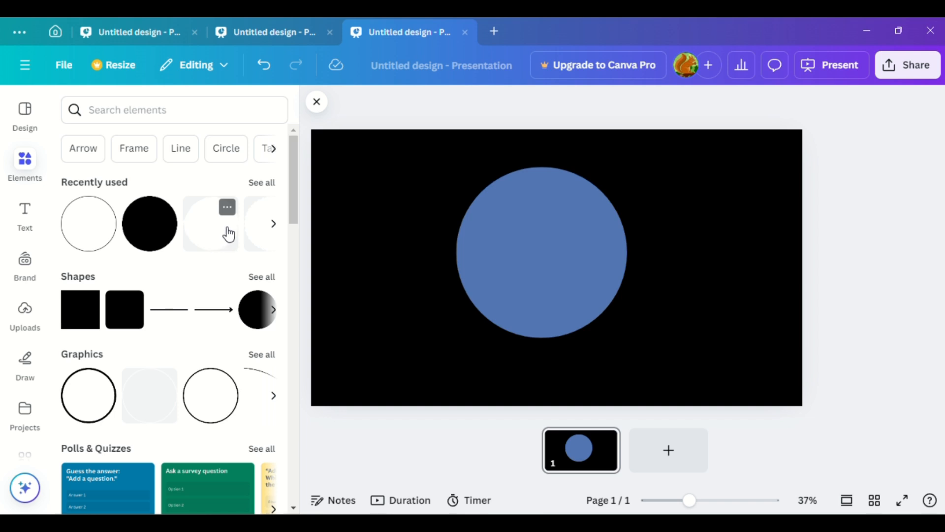
left_click(156, 401)
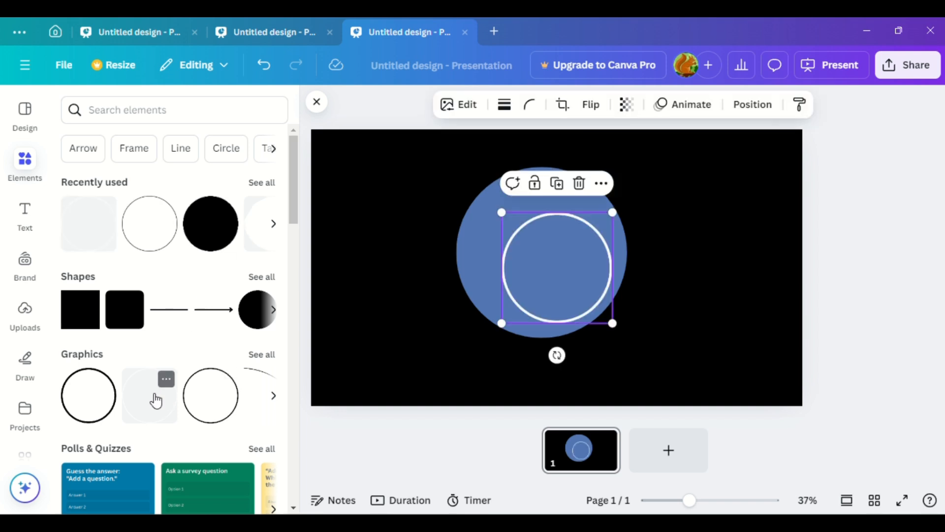
left_click(579, 184)
- Reposition the blue circle at mid-height near the page centre and change its fill to white
left_click(540, 220)
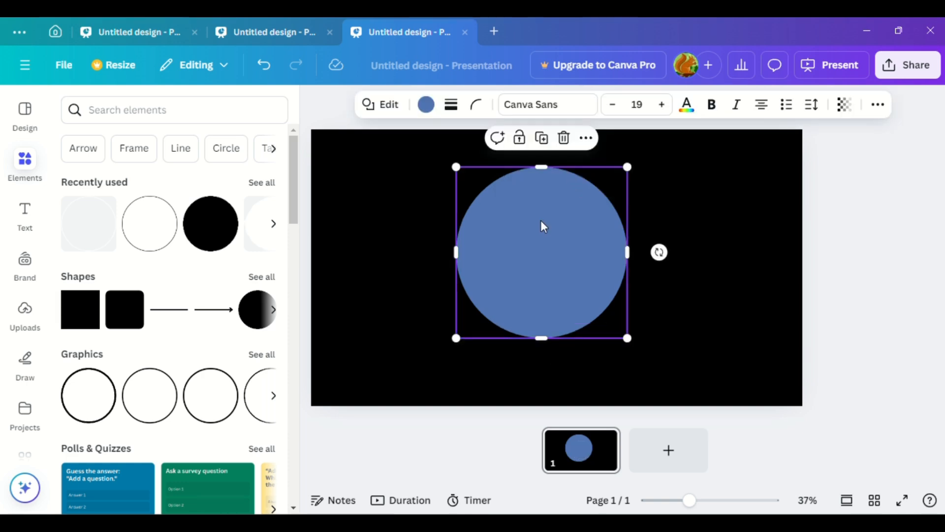
left_click_drag(541, 222, 529, 236)
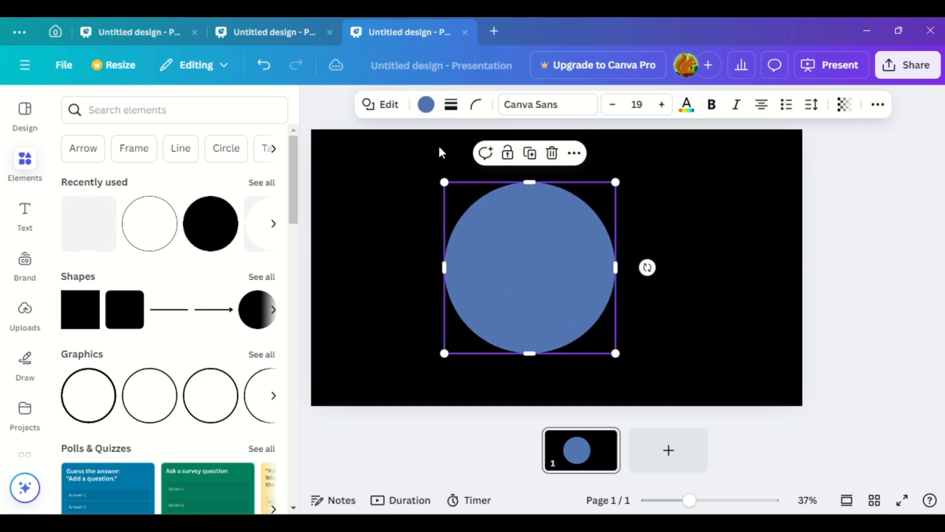
left_click(421, 112)
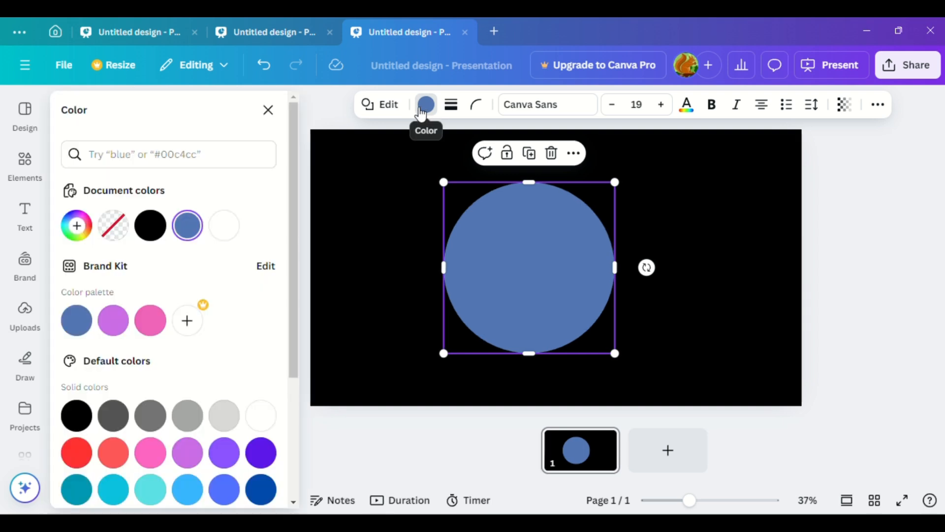
left_click(224, 225)
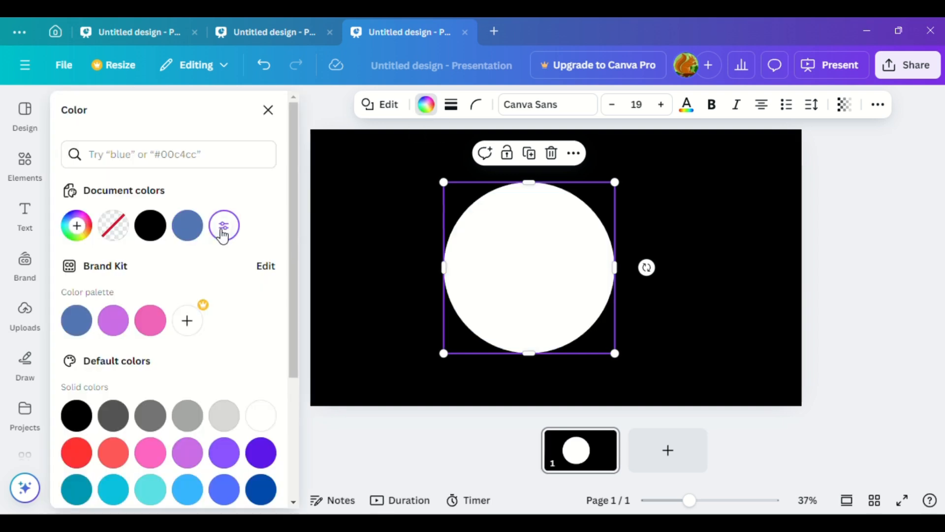
left_click(685, 214)
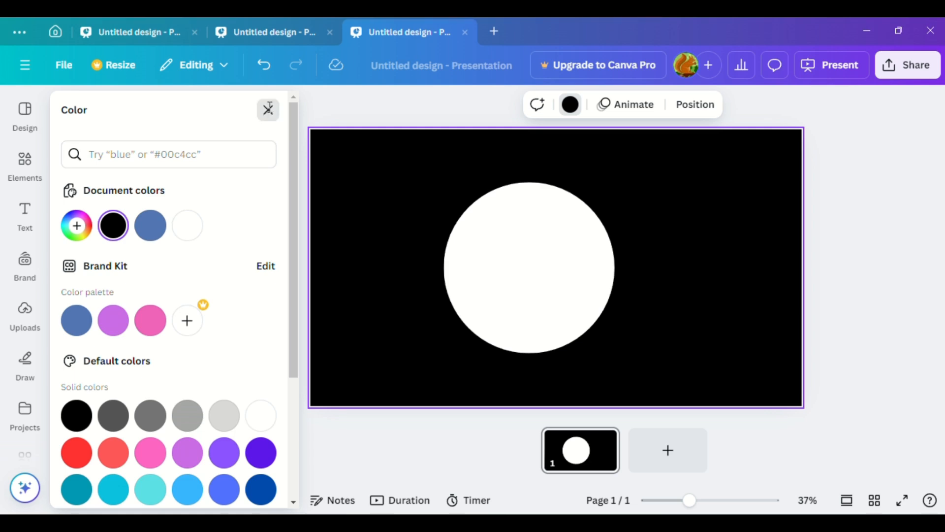
left_click(269, 109)
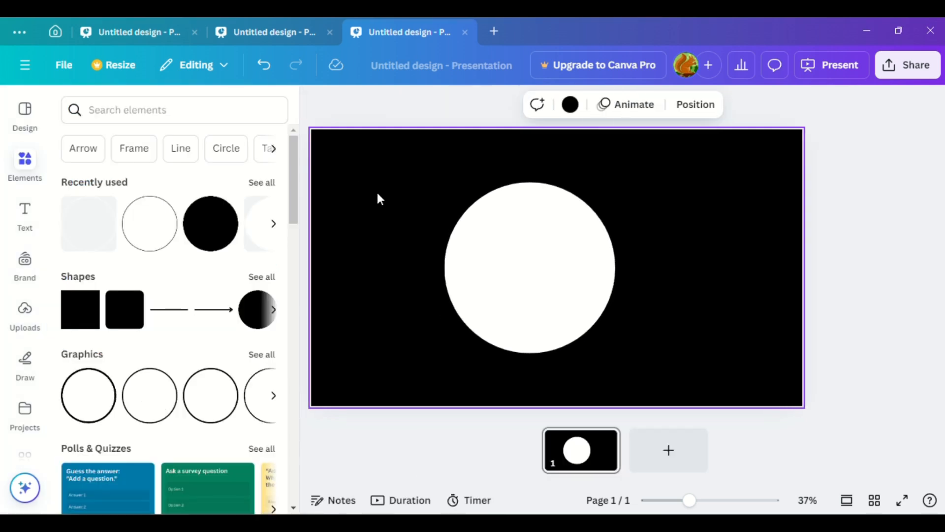
- Download the white-circle design as a PDF Standard file
left_click(922, 74)
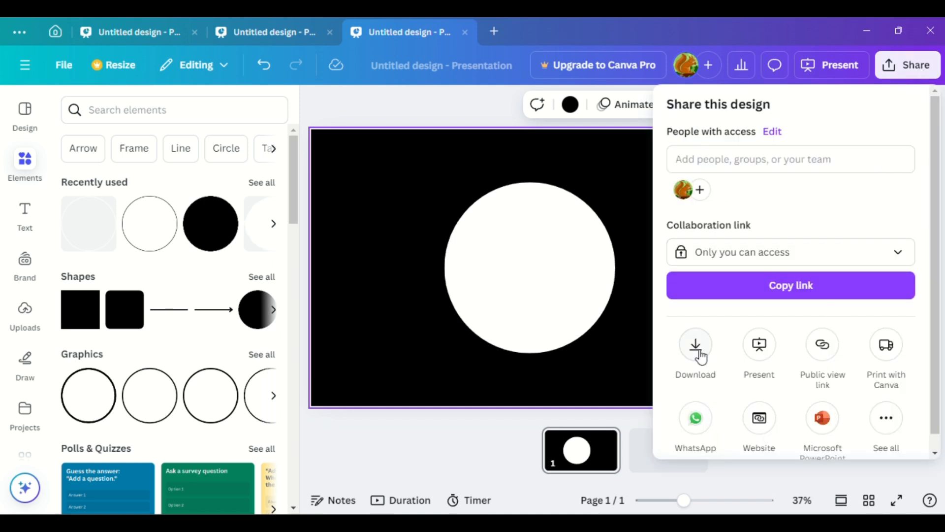
left_click(694, 346)
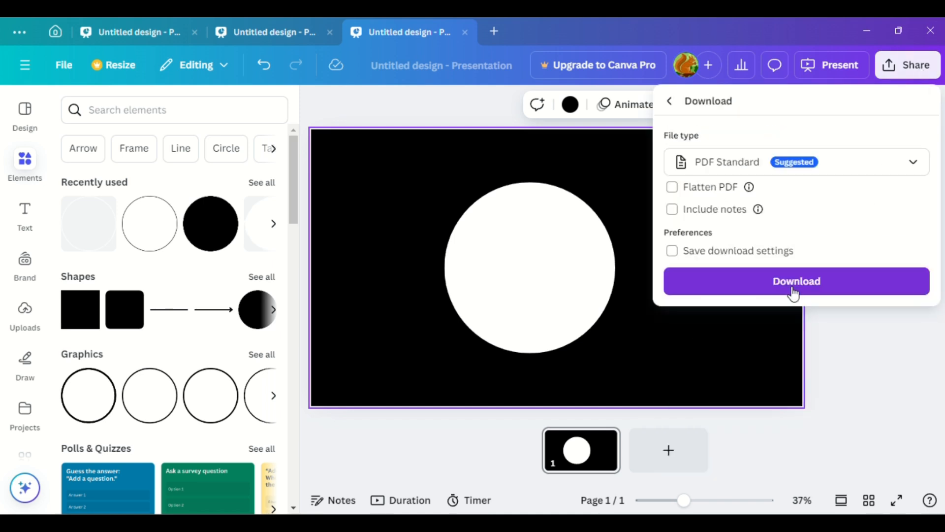
left_click(814, 284)
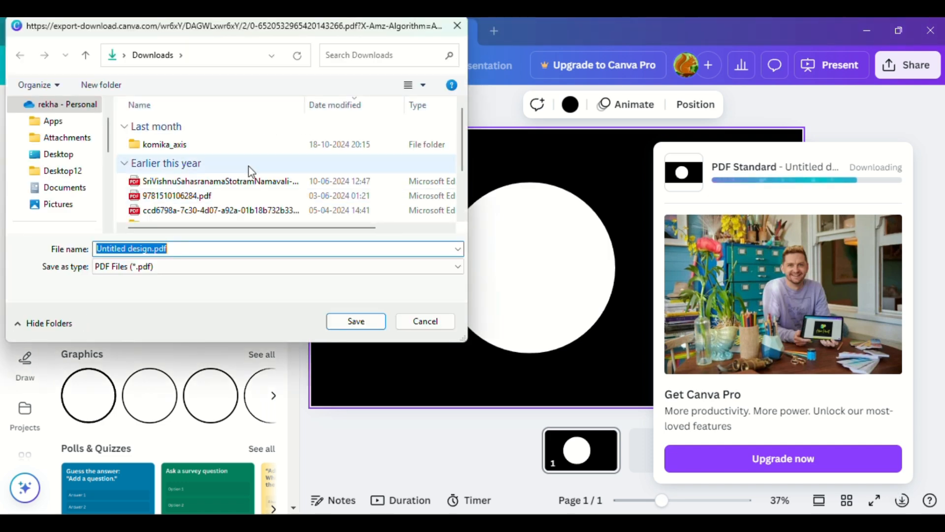
- Save the downloaded PDF to the Desktop folder under the file name video4
scroll(109, 178, "down", 2)
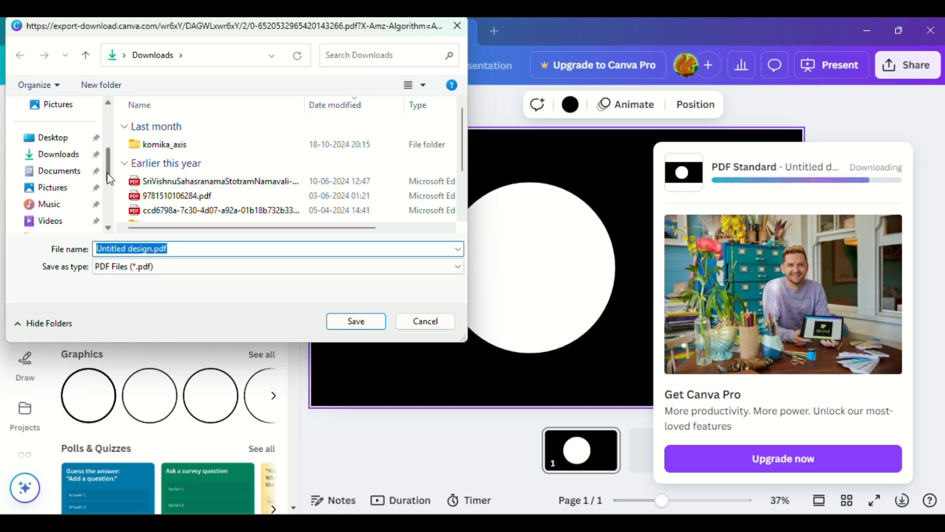
scroll(109, 202, "down", 3)
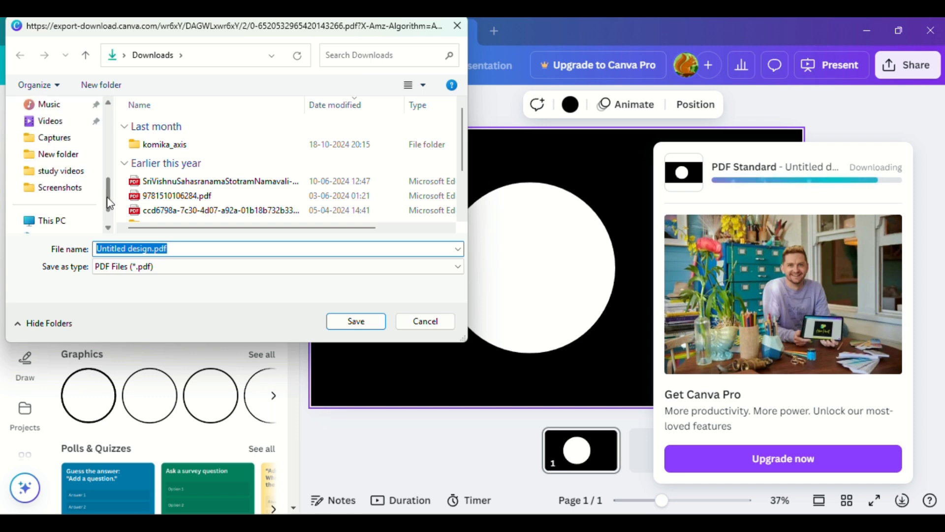
scroll(110, 154, "up", 3)
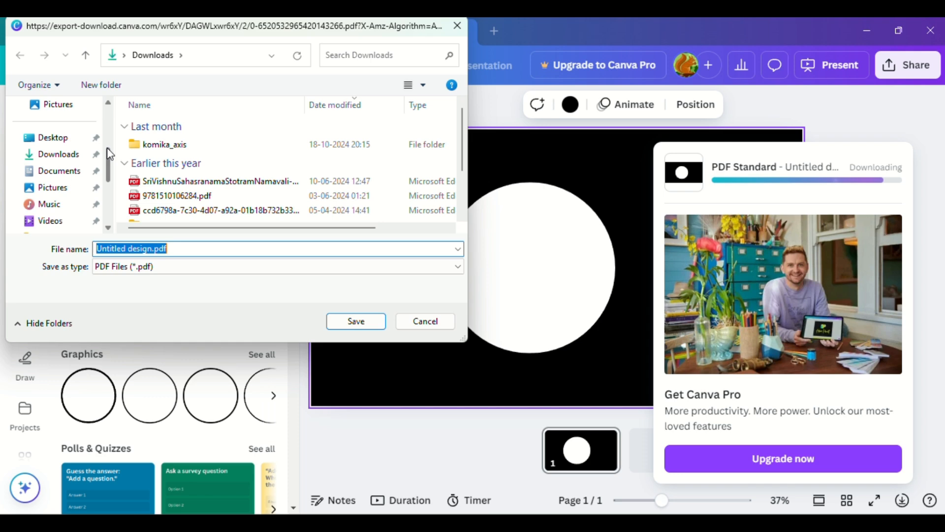
left_click(67, 137)
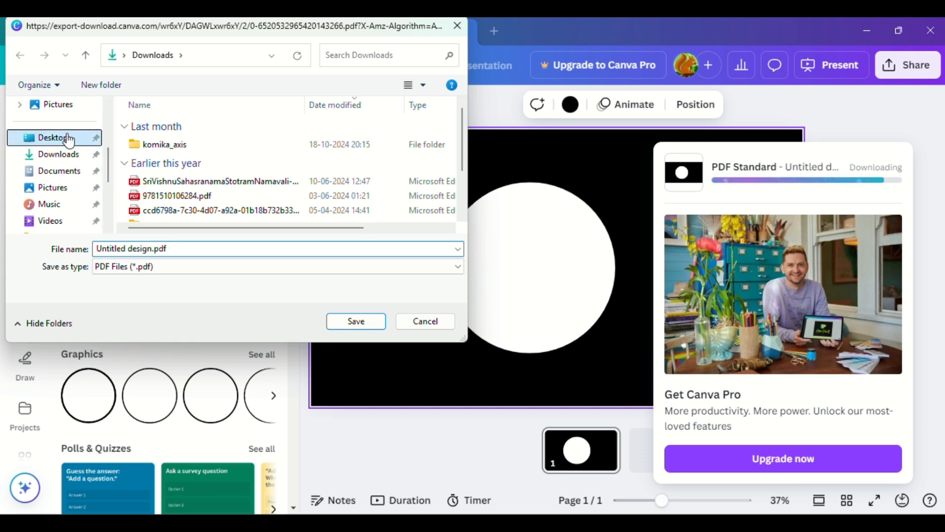
left_click(179, 250)
key("ctrl+a")
key("BackSpace")
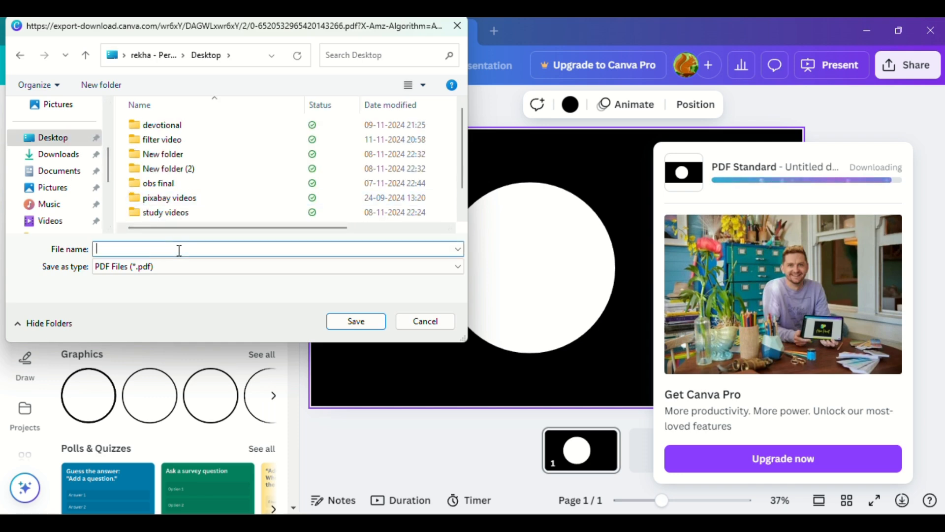
type("vide")
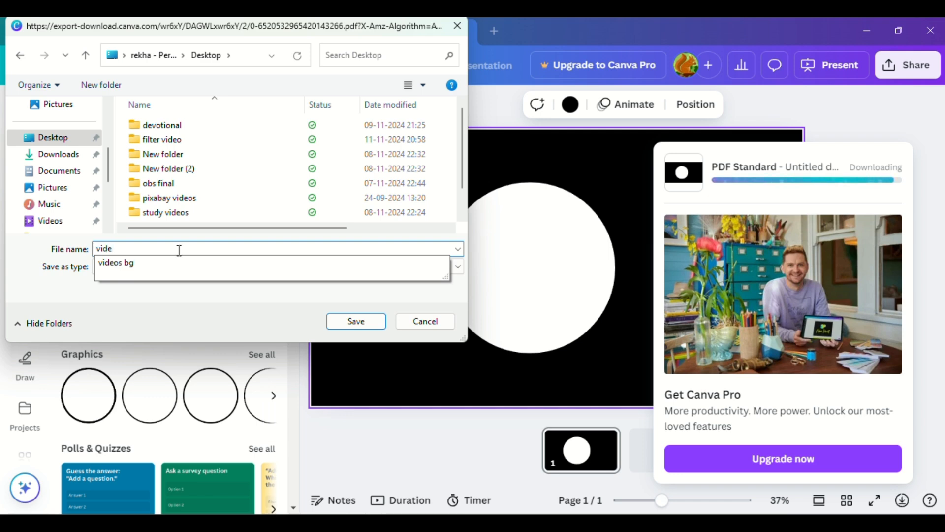
type("o4")
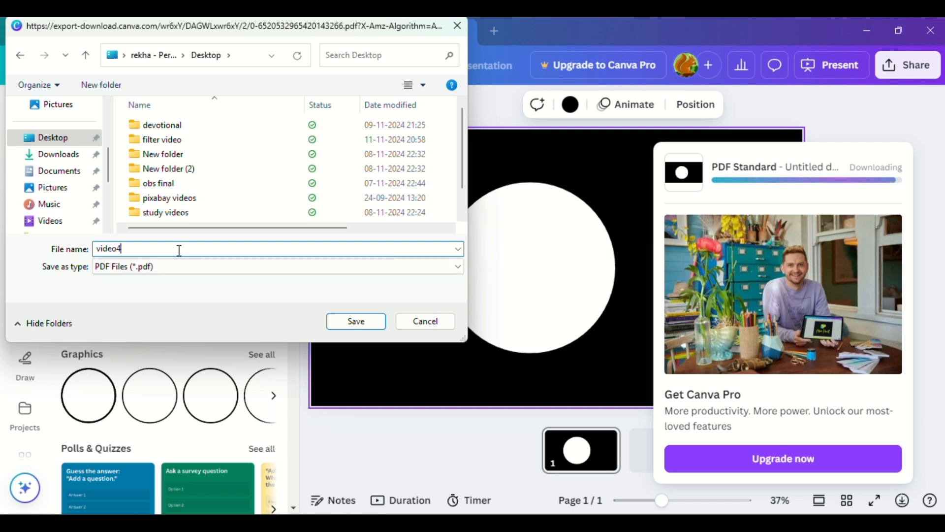
left_click(362, 321)
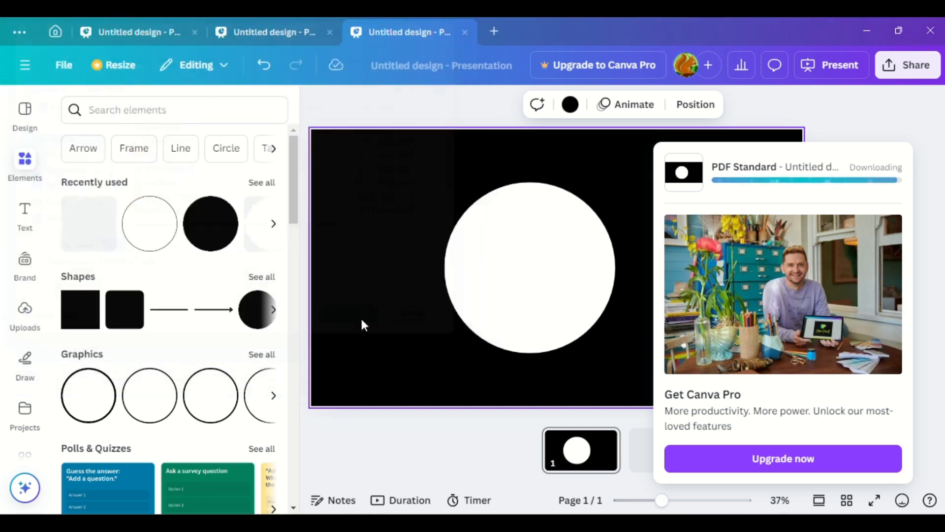
left_click(911, 106)
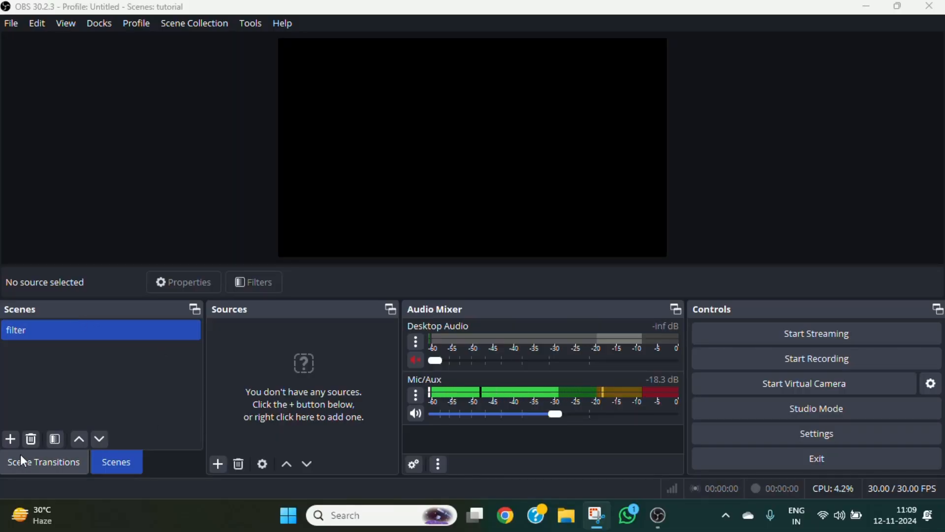
- Add a new scene named circular filter
left_click(10, 439)
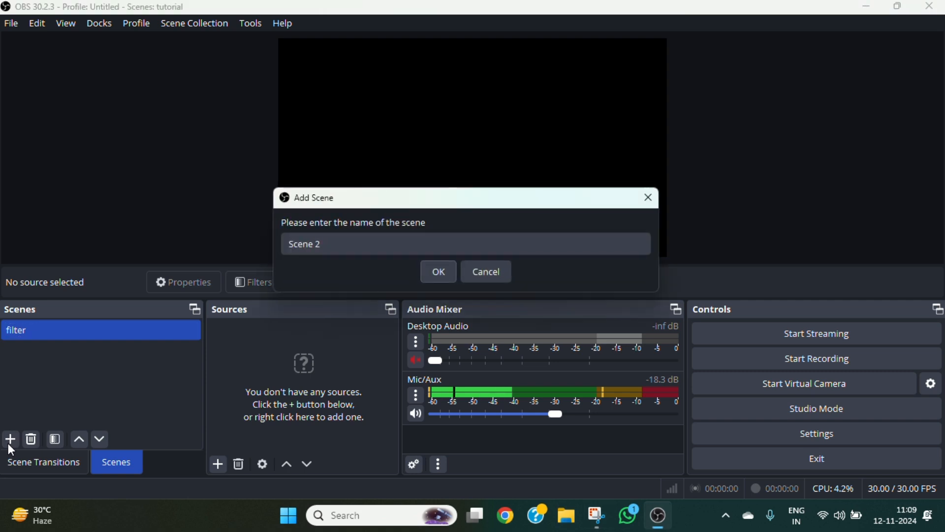
left_click(334, 243)
key("BackSpace")
key("BackSpace")
key("BackSpace")
key("BackSpace")
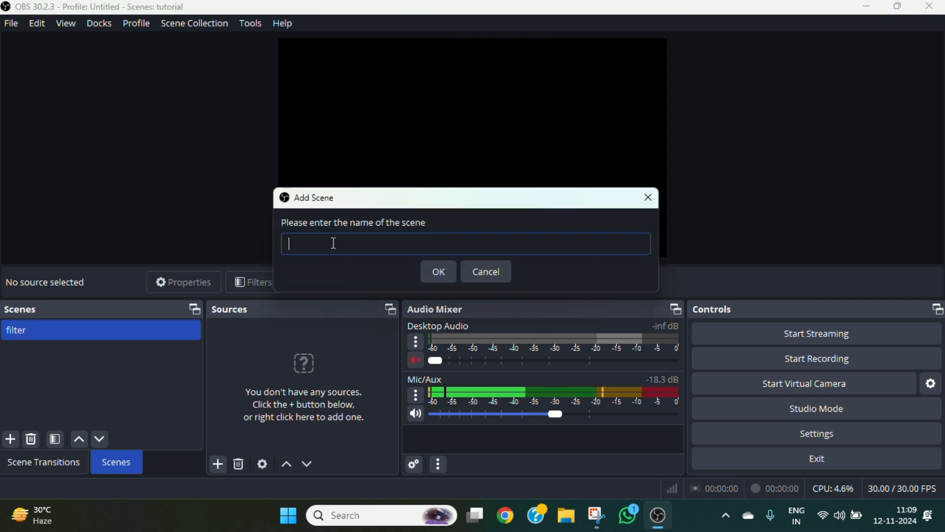
type("circular")
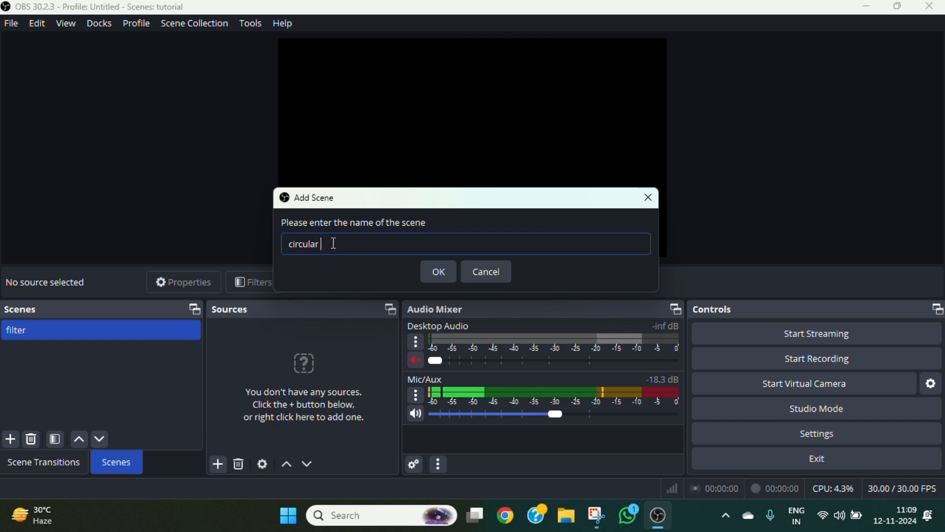
type(" filter")
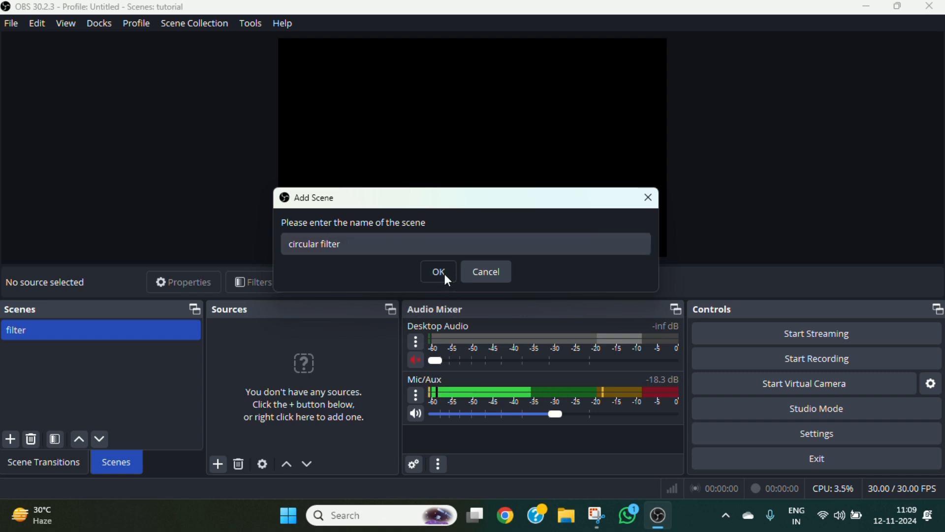
left_click(446, 274)
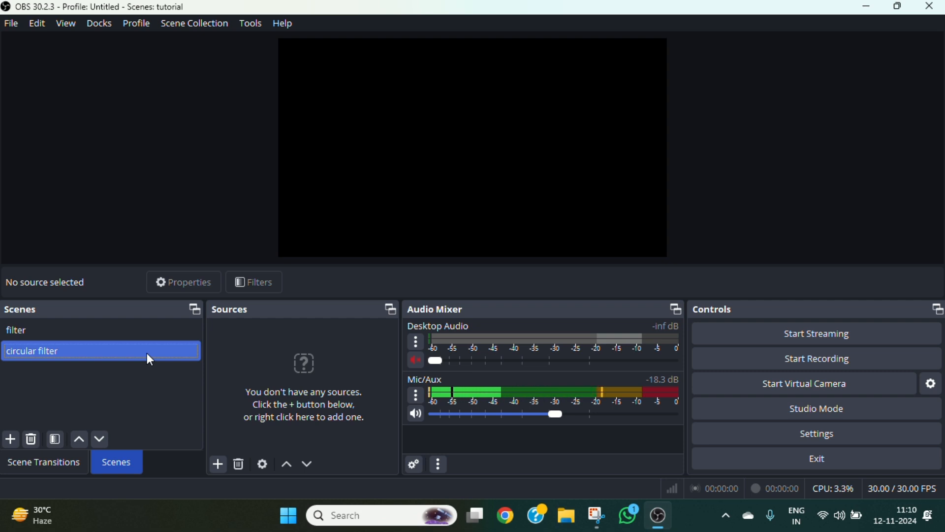
- Add a new Video Capture Device source for the webcam to the circular filter scene and enlarge it to fill the canvas
left_click(217, 466)
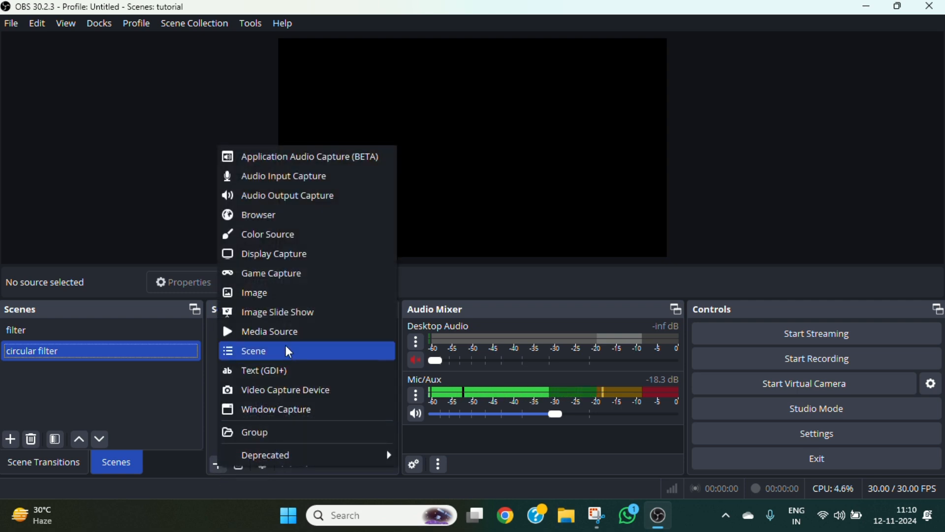
left_click(284, 394)
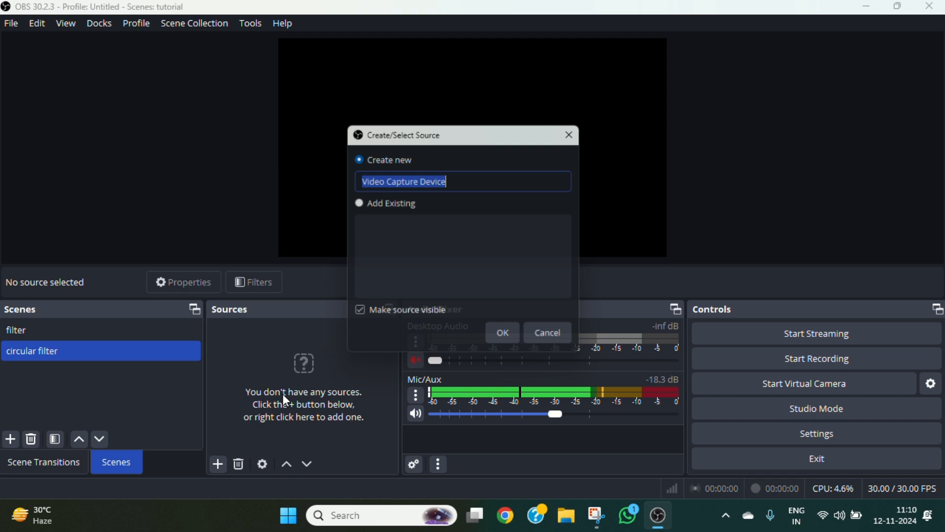
left_click(507, 343)
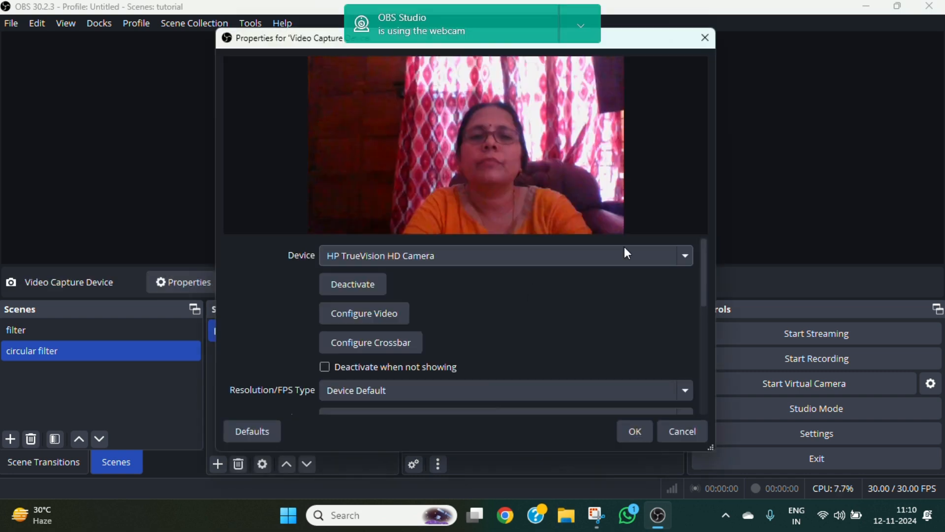
left_click(636, 432)
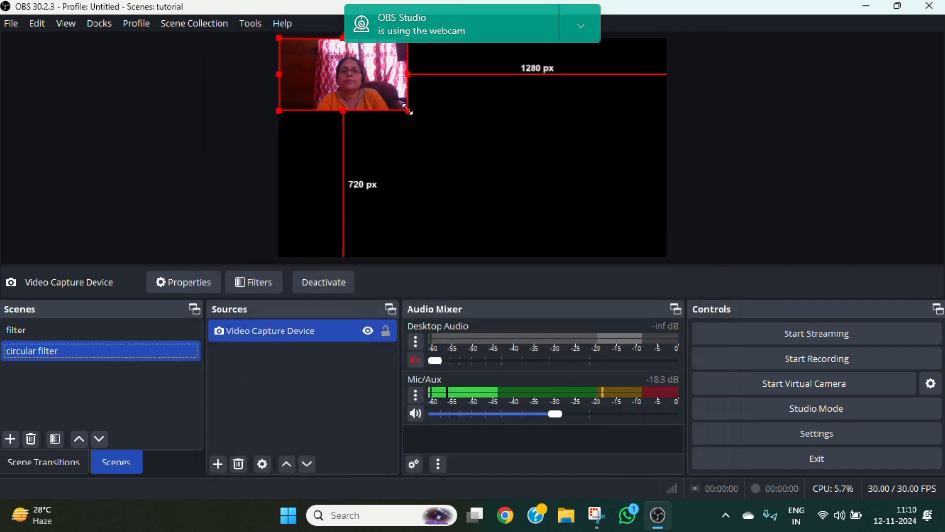
left_click_drag(408, 113, 667, 257)
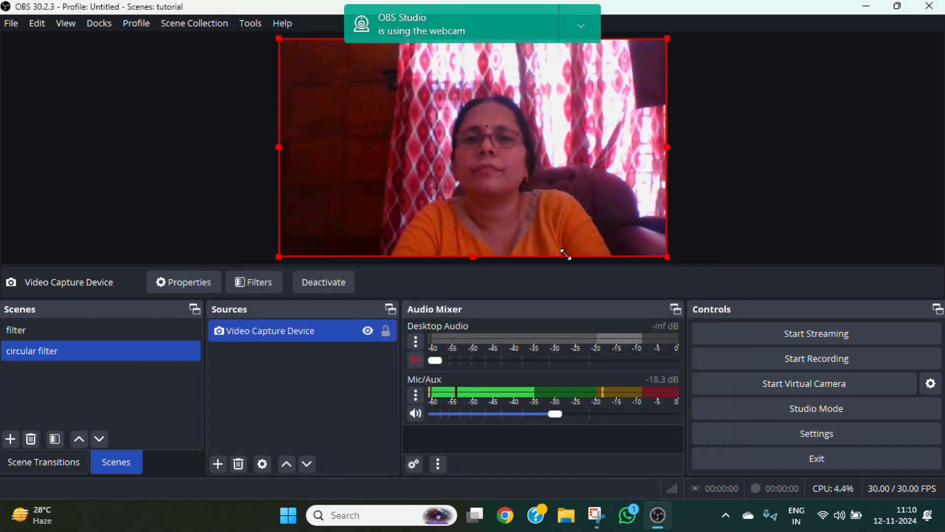
left_click(722, 220)
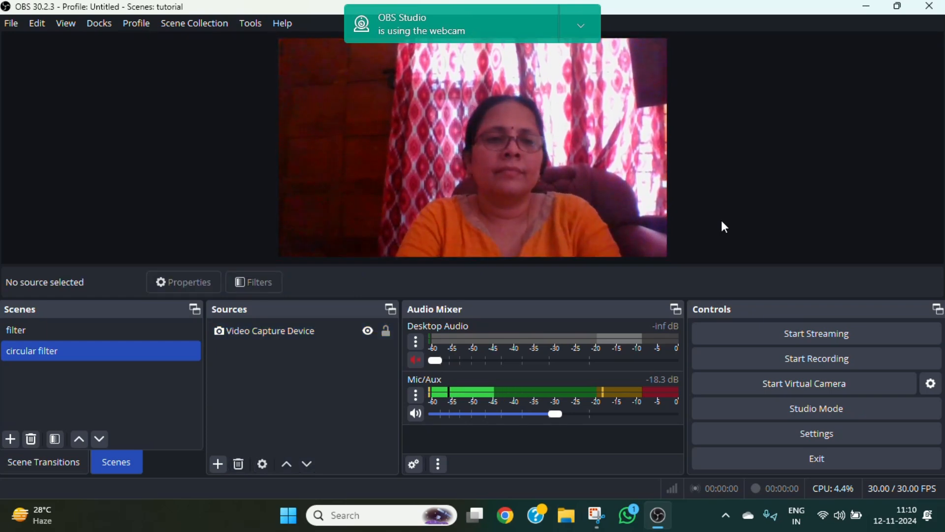
left_click(551, 182)
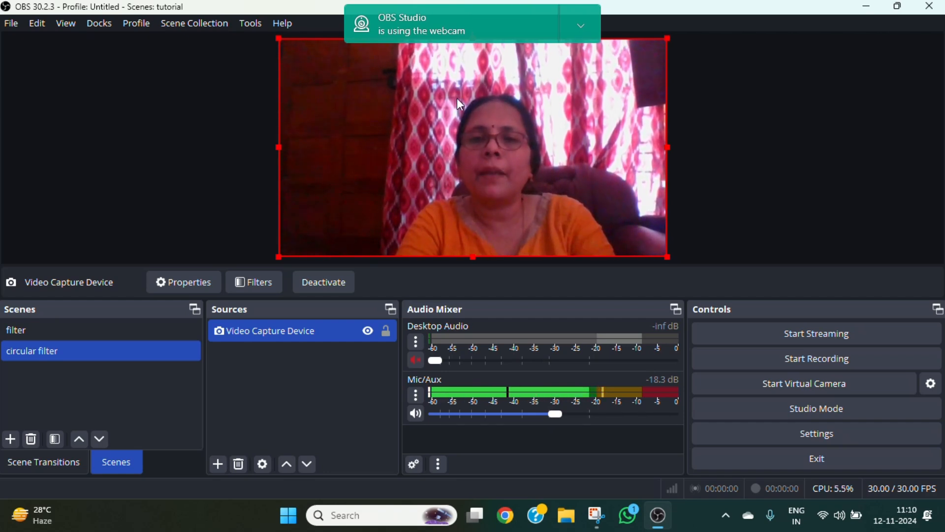
- Add an Image Mask/Blend effect filter with its default name to the circular filter scene
right_click(141, 358)
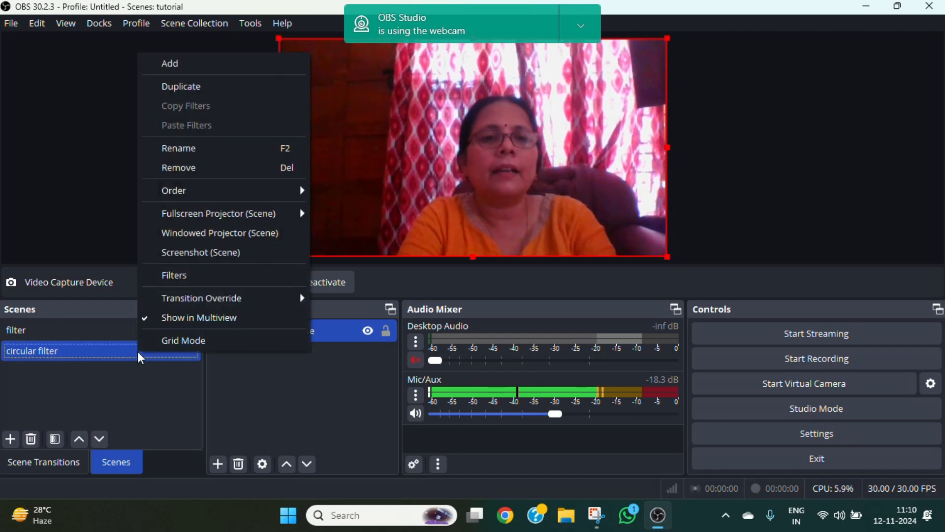
left_click(190, 286)
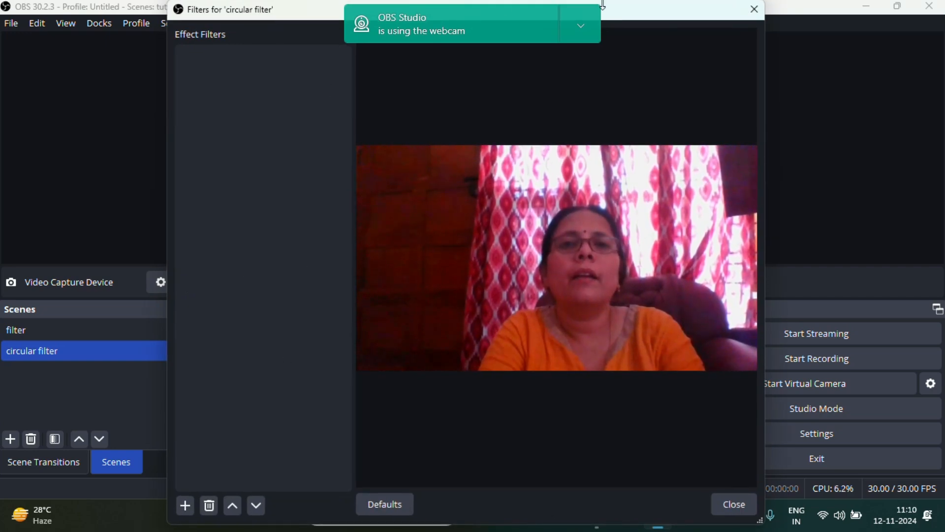
left_click_drag(673, 4, 667, 58)
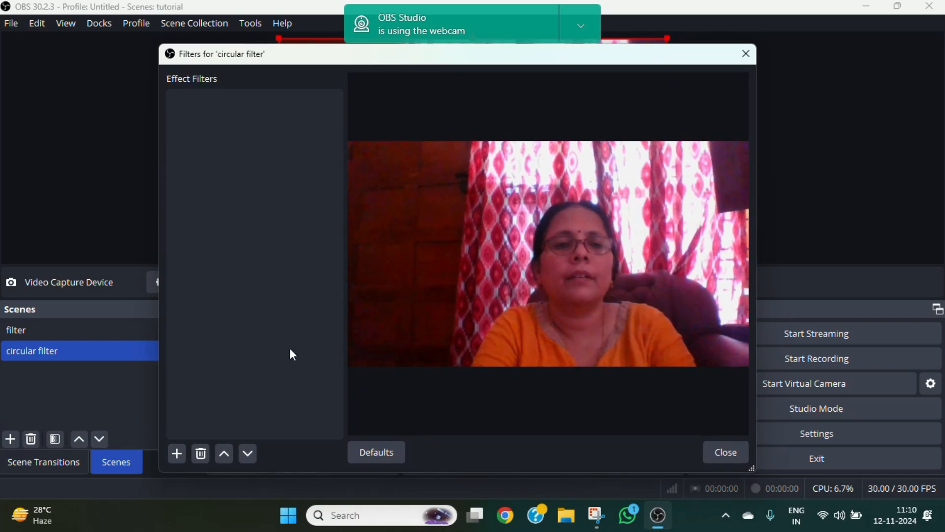
left_click(177, 455)
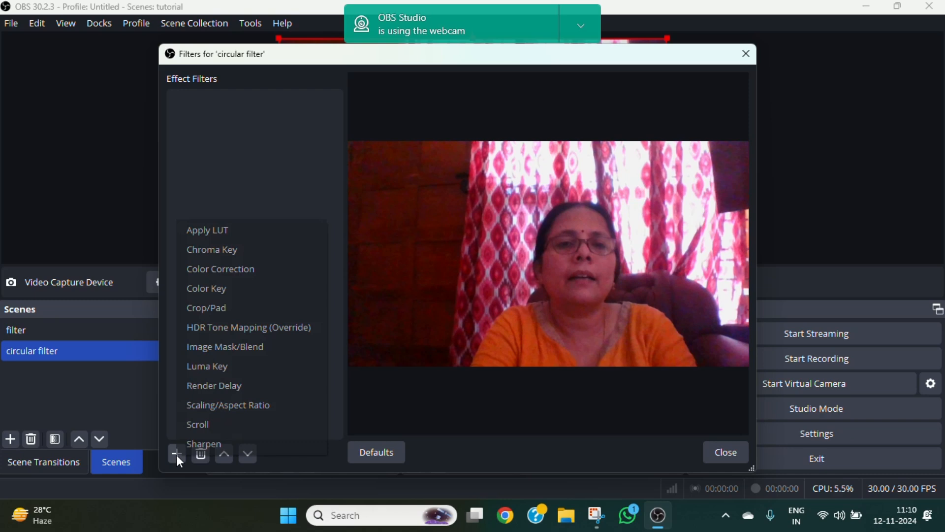
left_click(205, 349)
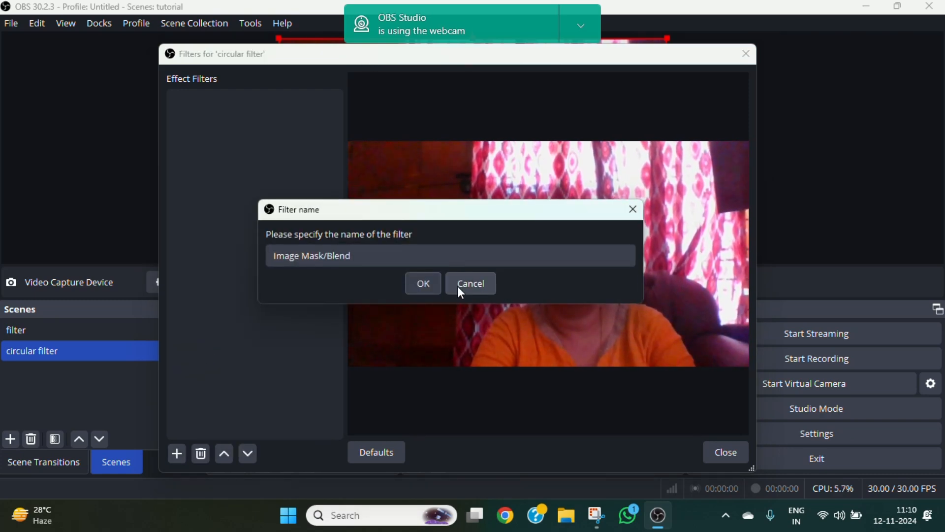
left_click(431, 284)
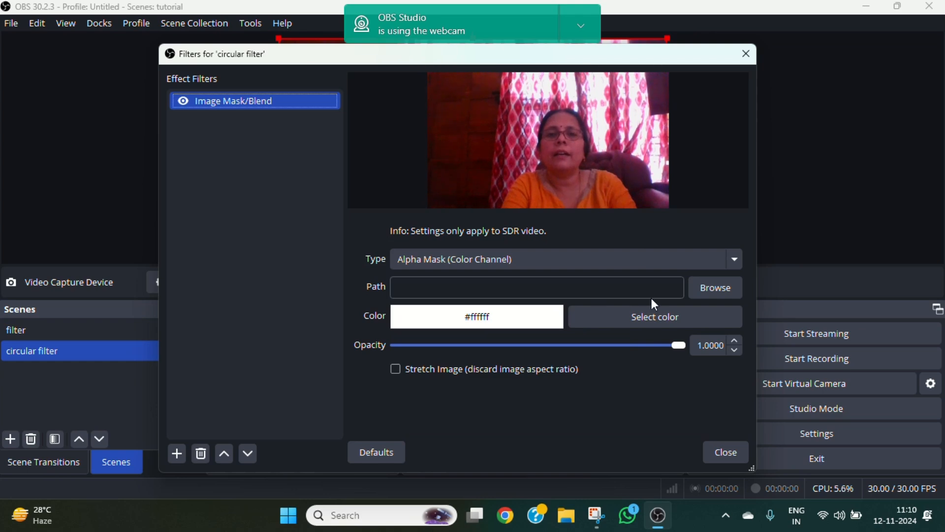
- Load for yt 1.png from the filter video folder as the mask image of the Image Mask/Blend filter
left_click(720, 287)
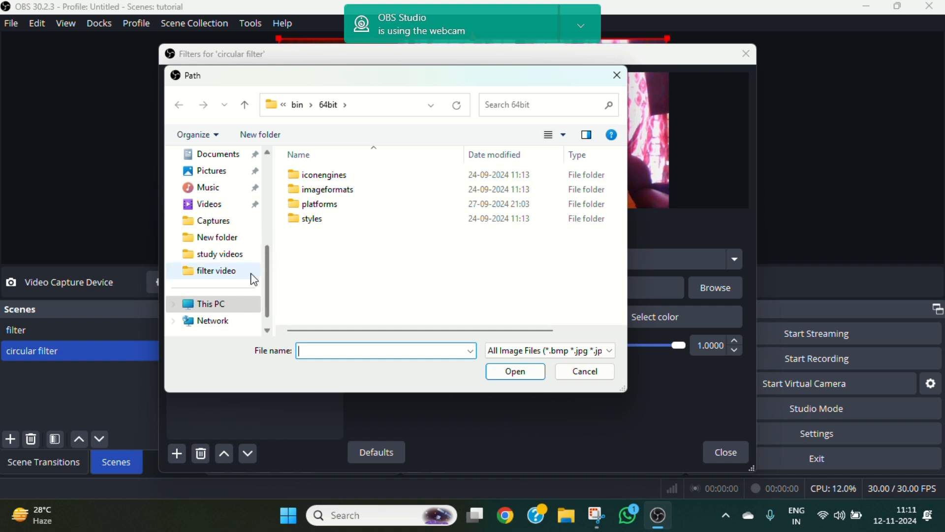
left_click(234, 277)
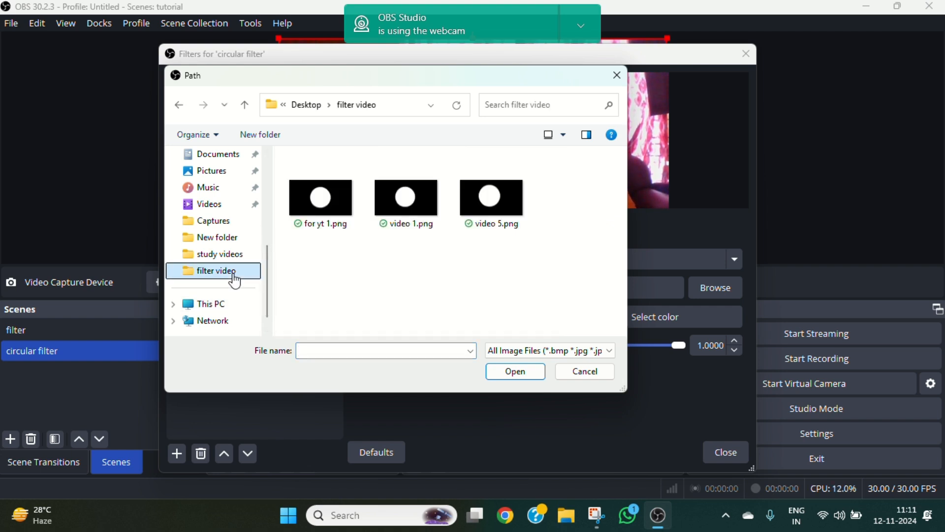
left_click(319, 204)
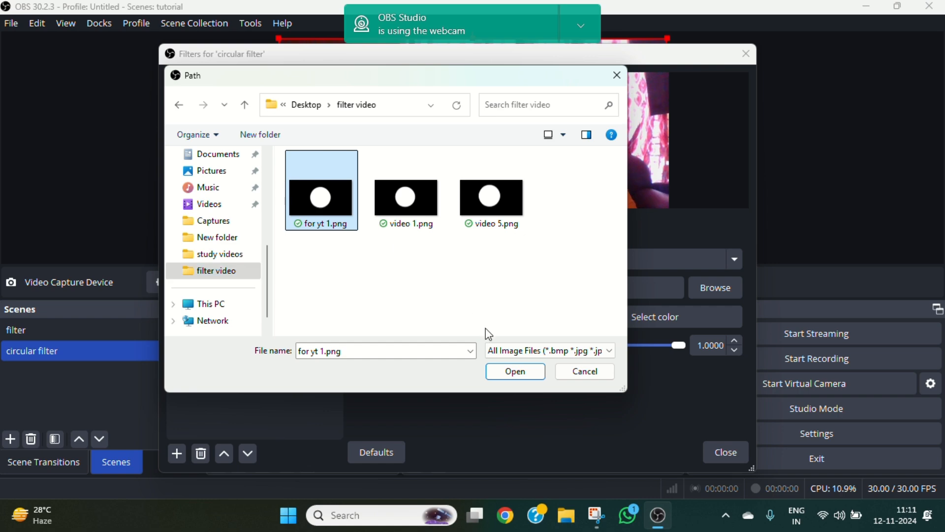
left_click(523, 375)
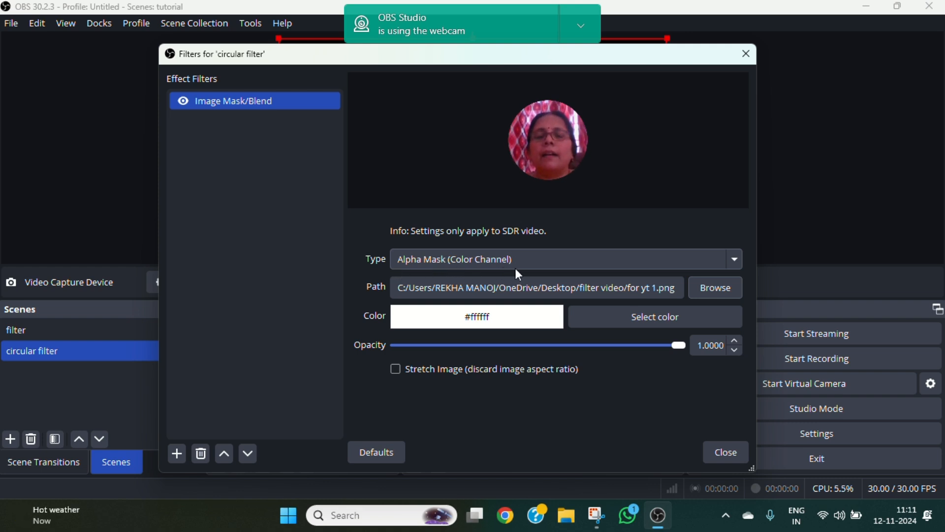
- Try the Alpha Mask (Alpha Channel) type on the mask filter and set it back to Alpha Mask (Color Channel)
left_click(733, 256)
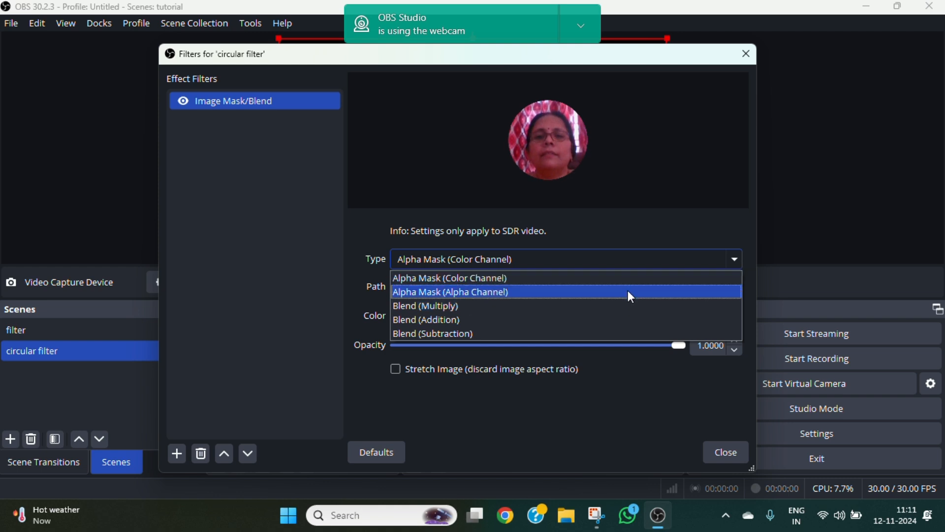
left_click(627, 291)
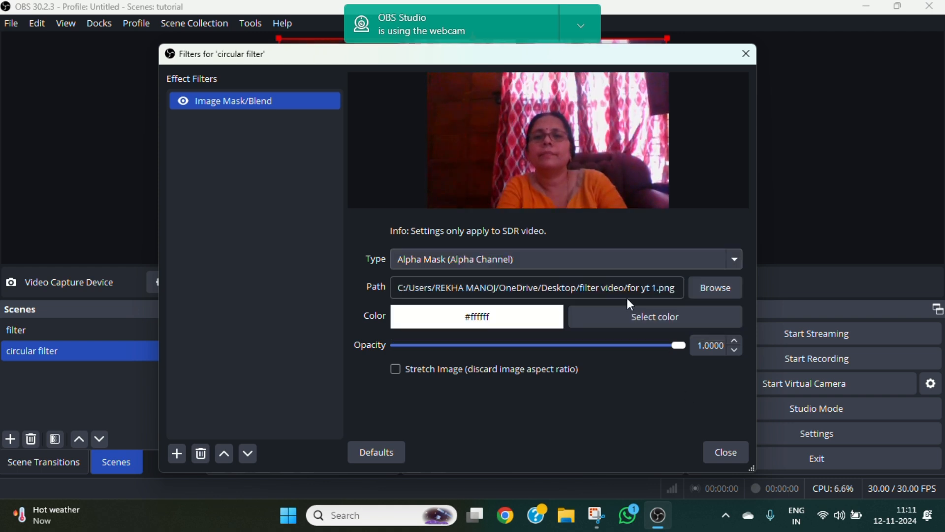
left_click(734, 253)
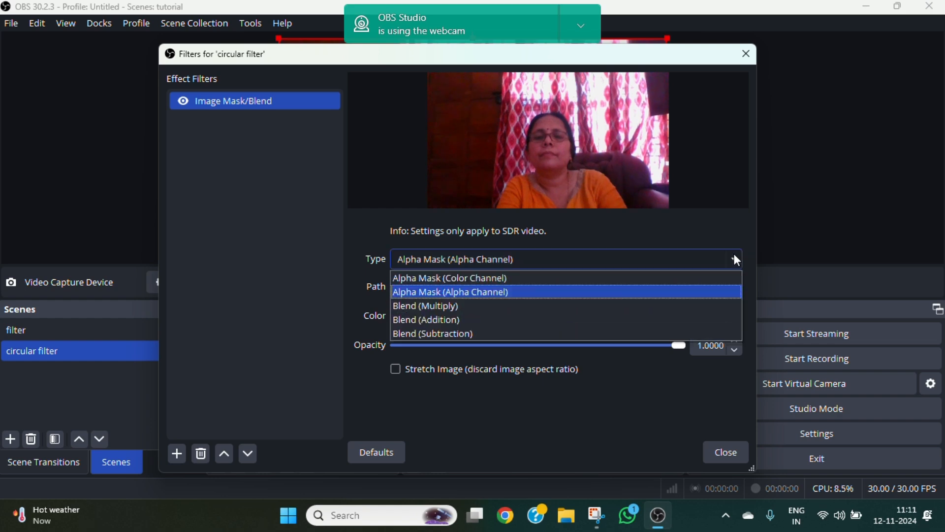
left_click(720, 278)
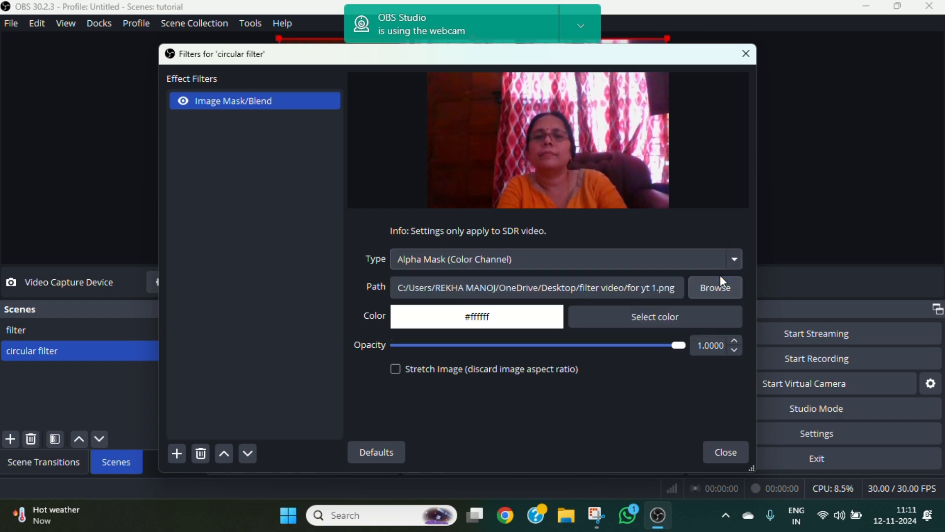
- Close the scene's filter settings and lock the Video Capture Device source
left_click(728, 456)
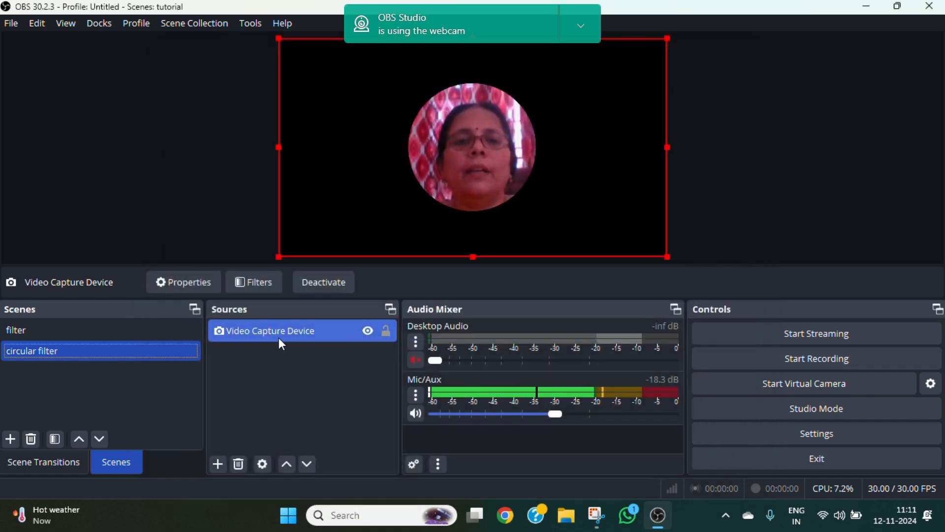
left_click(388, 332)
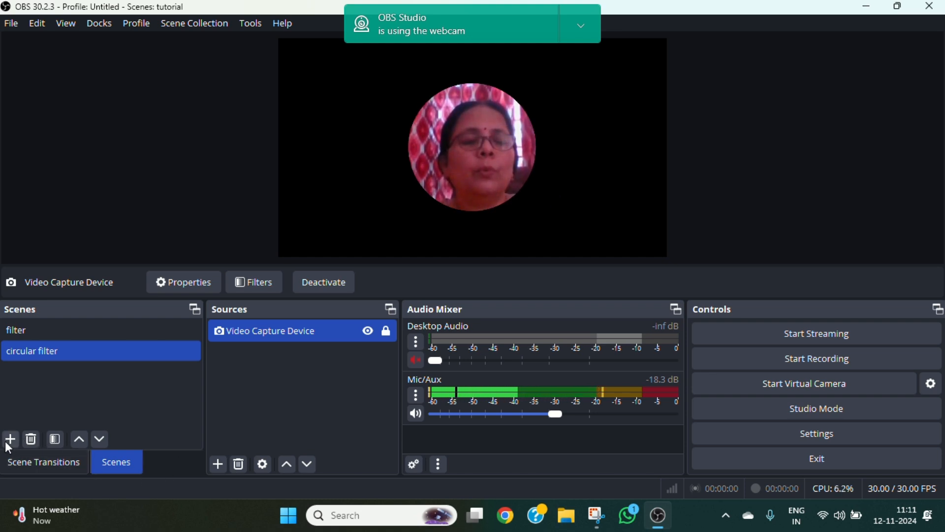
- Add another scene with the default name Scene 2 and create a new Media Source in it
left_click(9, 440)
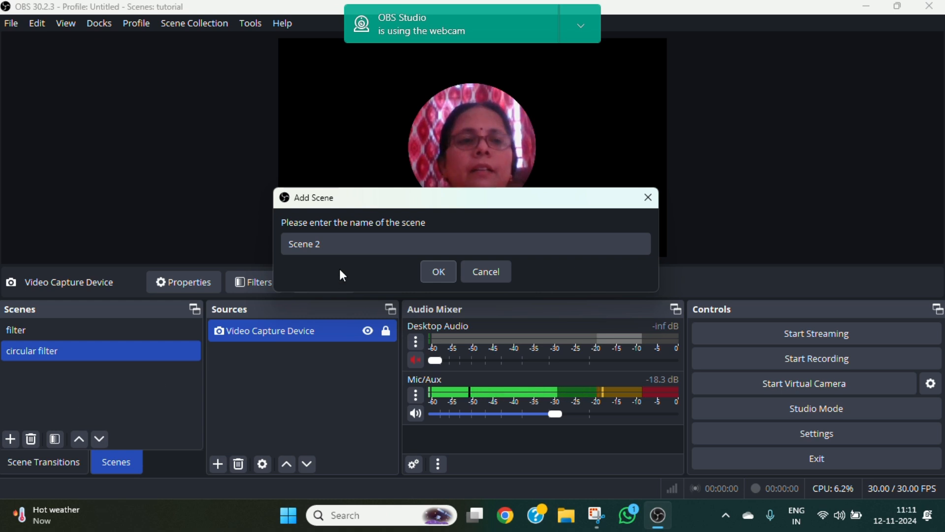
left_click(447, 270)
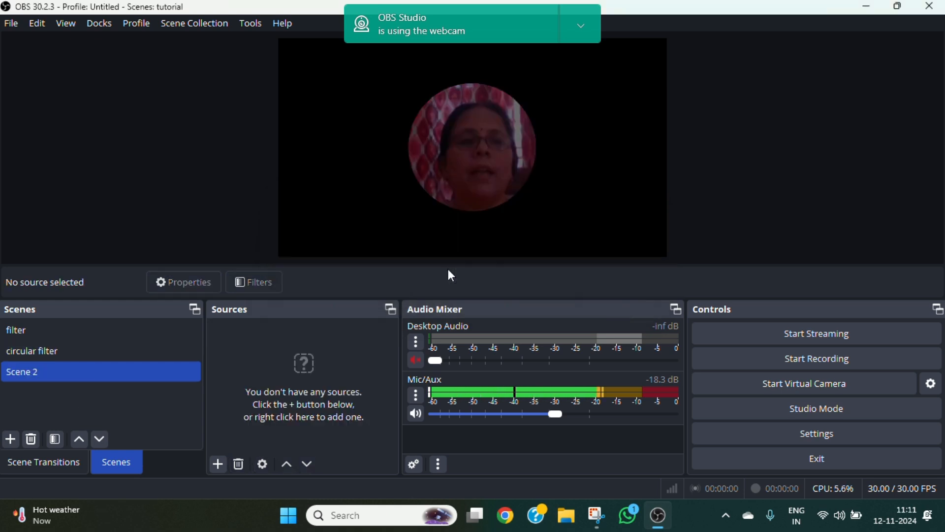
left_click(217, 465)
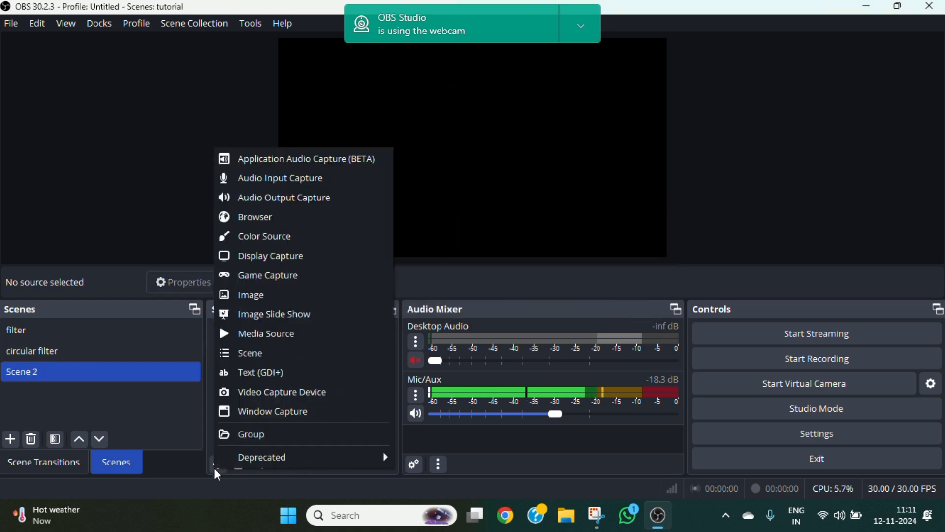
left_click(266, 335)
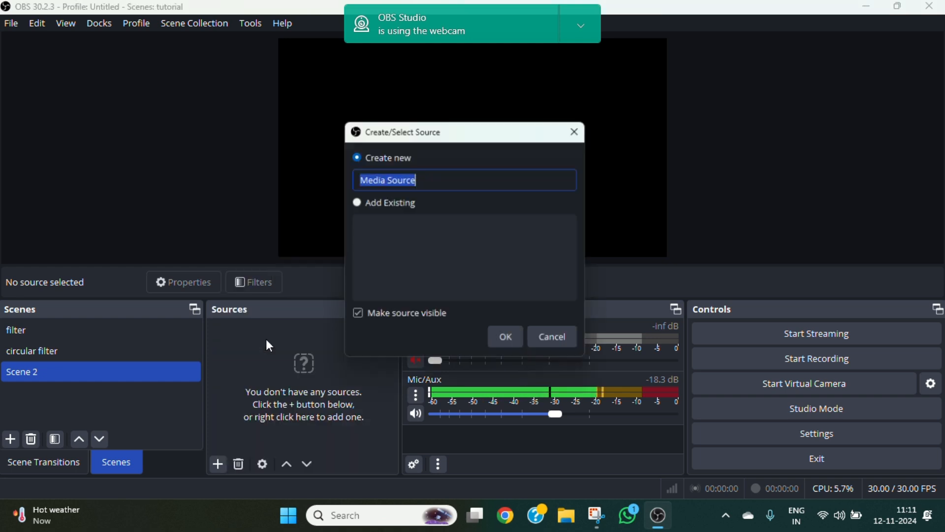
left_click(509, 338)
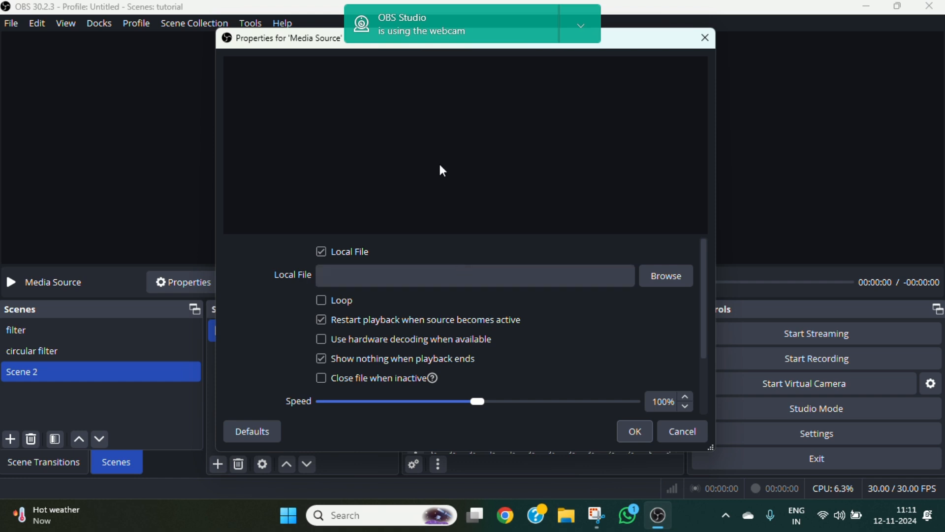
- Load v8.mp4 from the Videos folder as the Media Source's local file and confirm the source properties
left_click(670, 277)
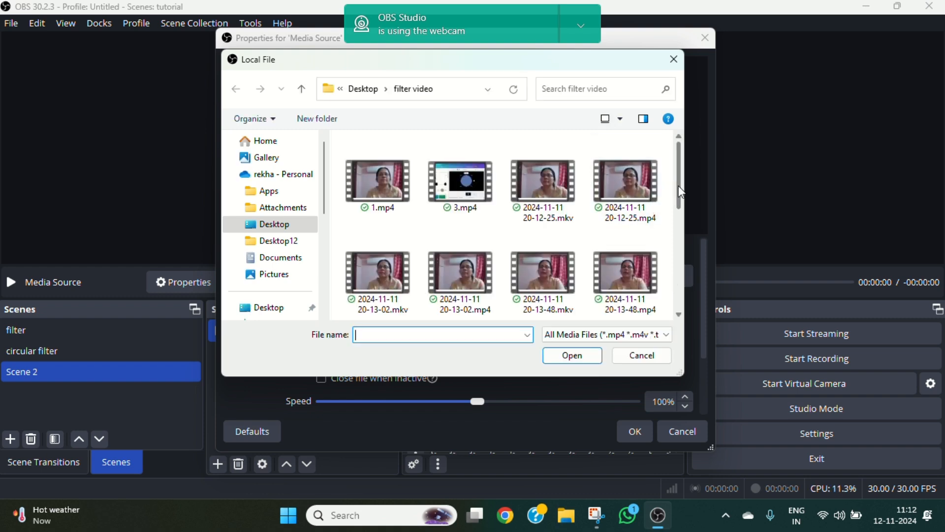
left_click_drag(678, 185, 690, 315)
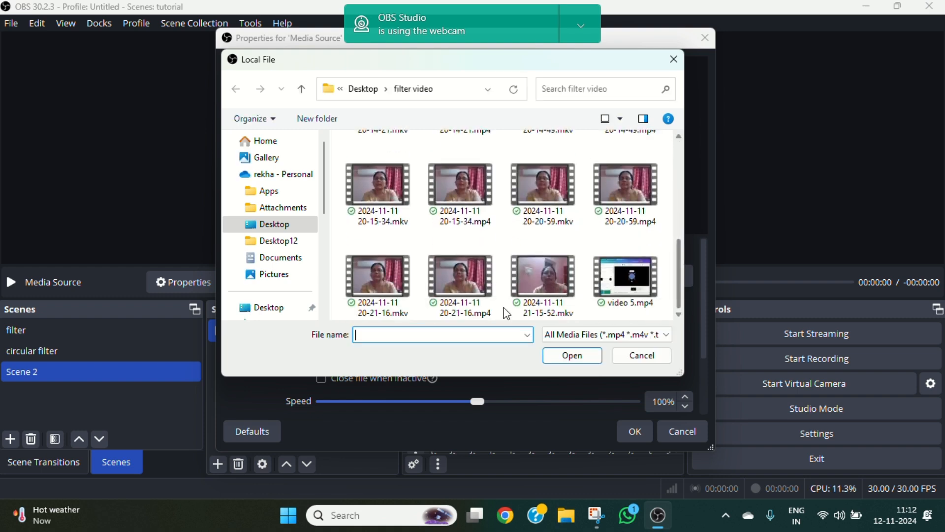
left_click_drag(325, 203, 327, 258)
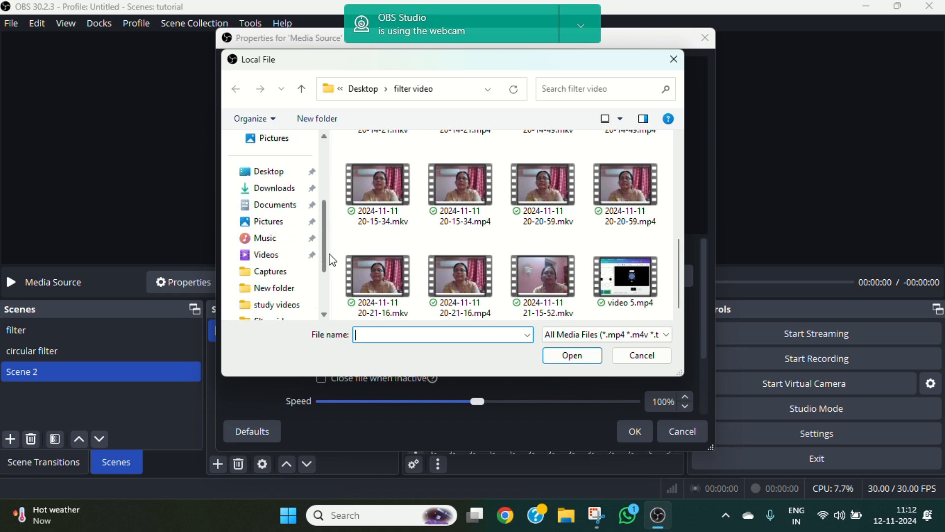
left_click(272, 260)
left_click_drag(676, 177, 687, 315)
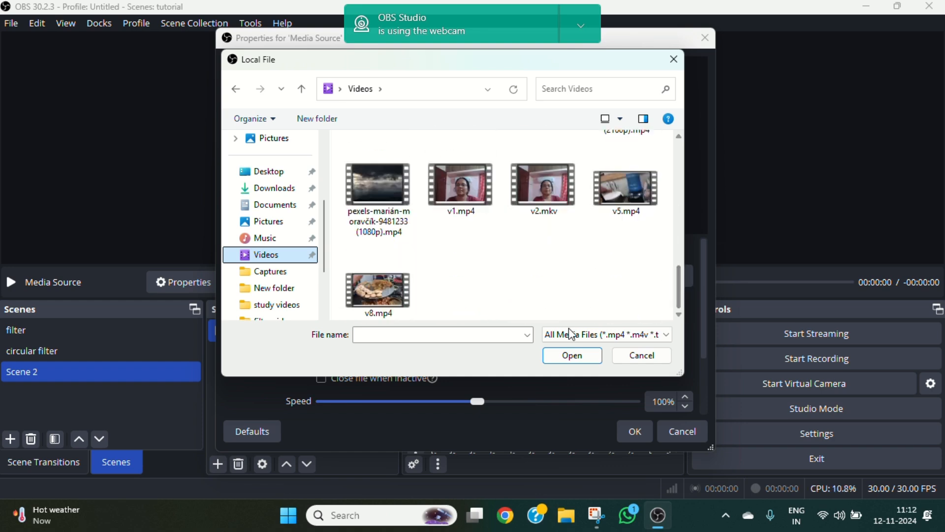
left_click(378, 302)
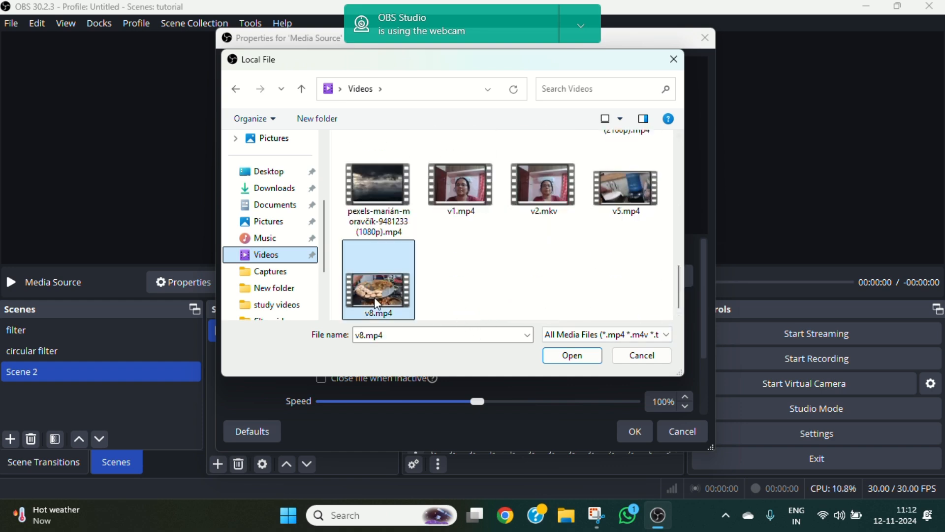
left_click(571, 356)
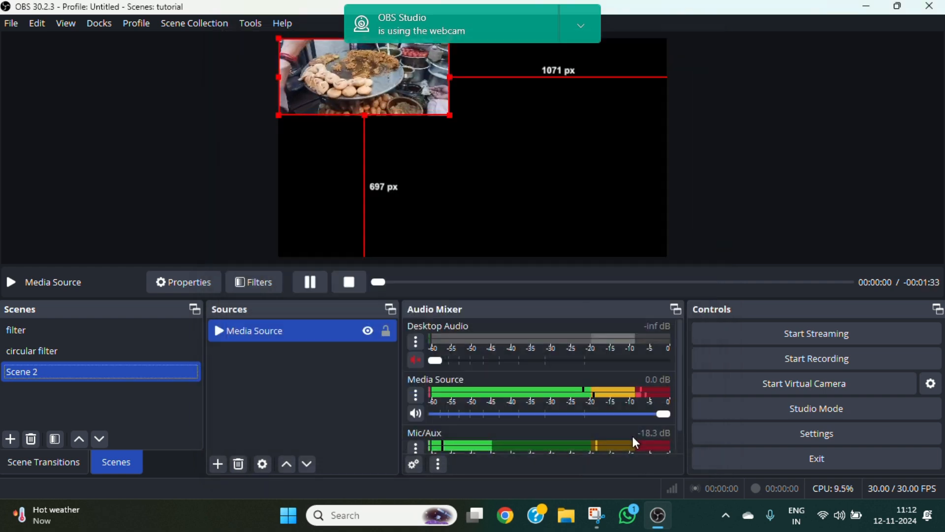
left_click(635, 436)
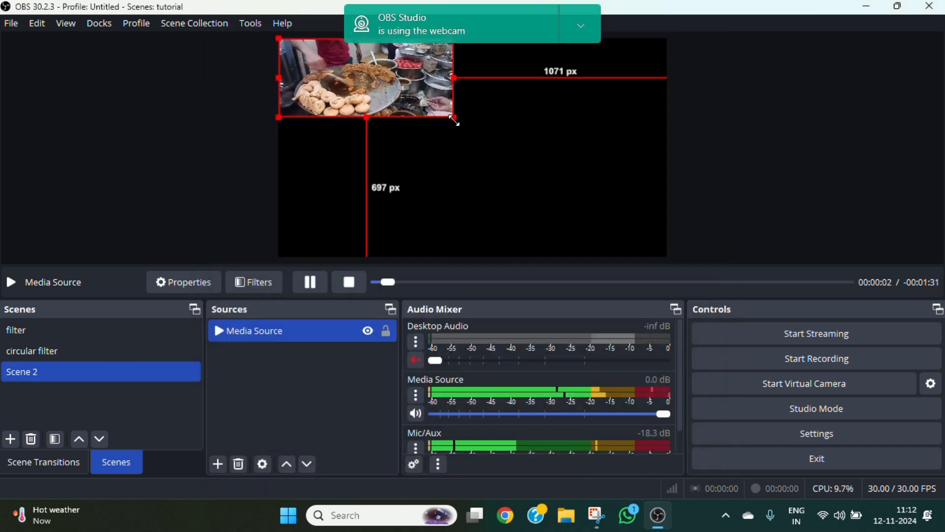
- Enlarge the food video until it fills the whole canvas, shift it horizontally to cover both sides, and deselect it
left_click_drag(449, 117, 537, 214)
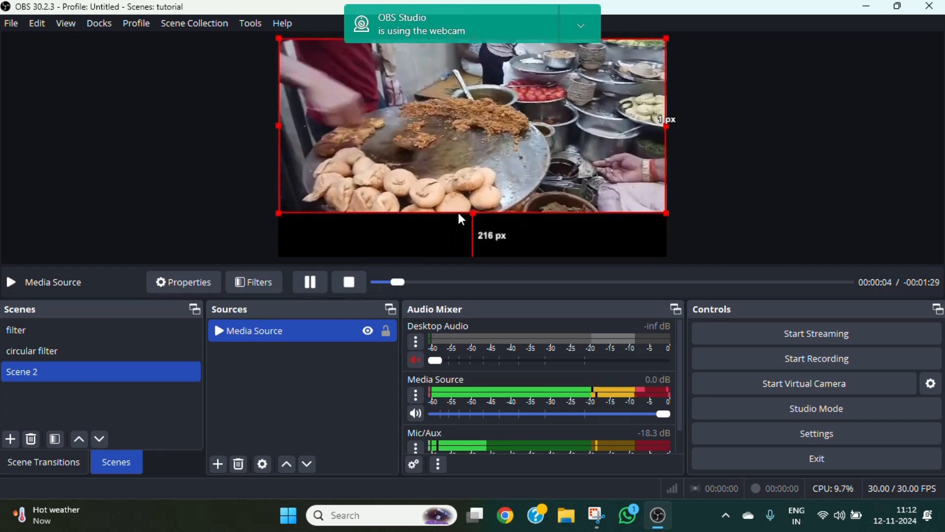
left_click_drag(474, 213, 474, 257)
left_click_drag(516, 223, 489, 226)
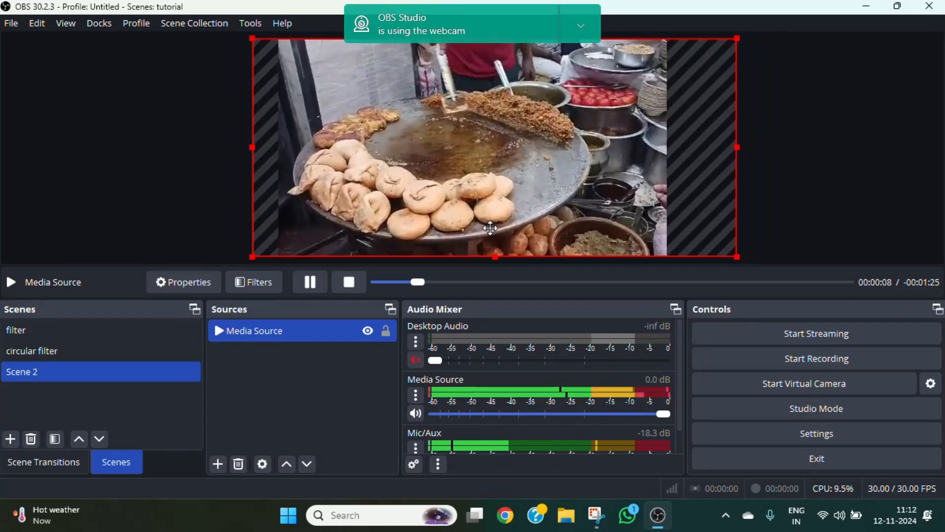
left_click(852, 212)
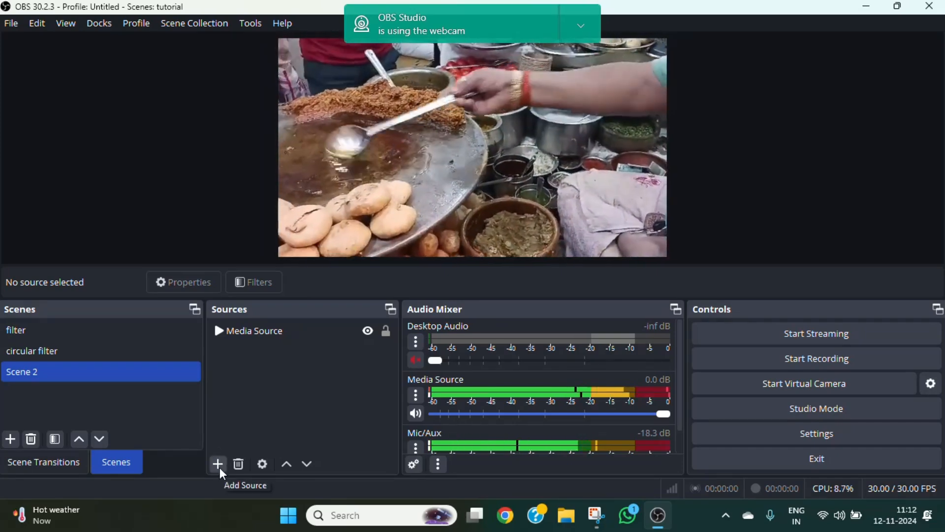
- Add the existing circular filter scene as a visible source in Scene 2
left_click(220, 467)
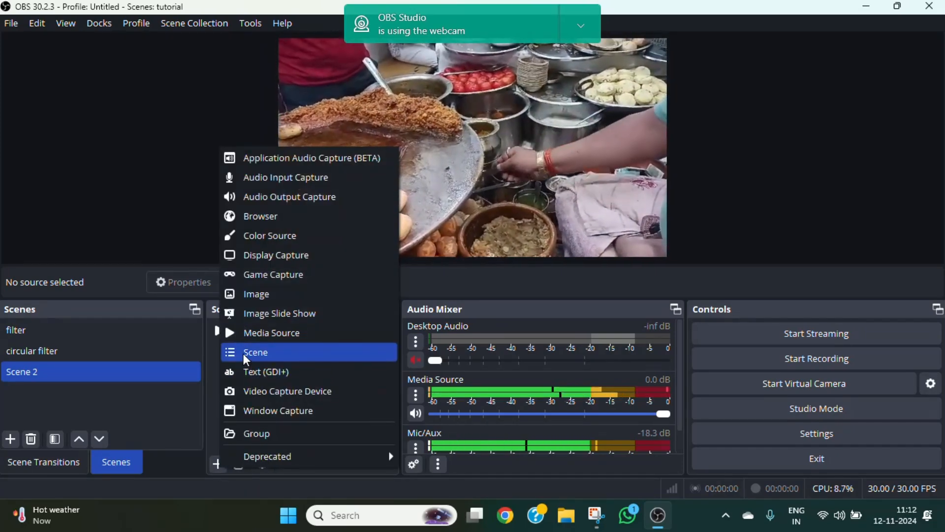
left_click(244, 353)
left_click(376, 246)
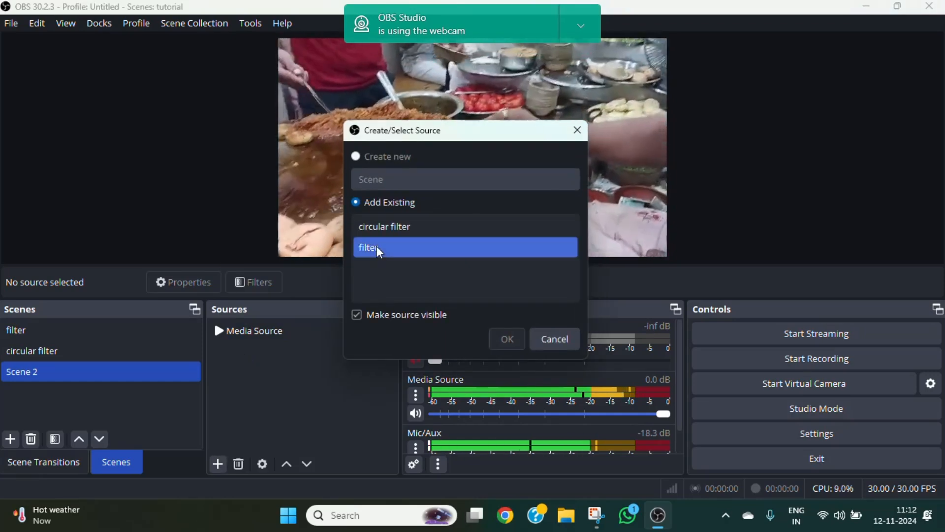
left_click(400, 225)
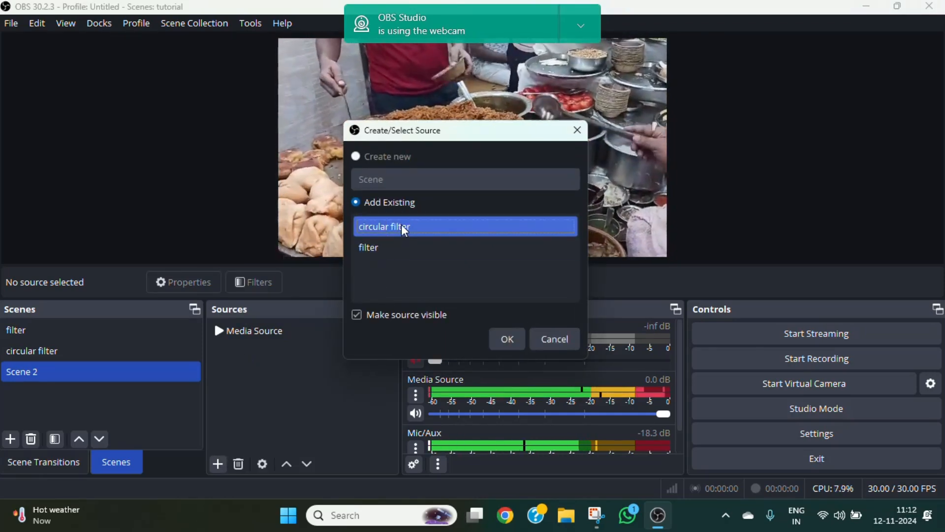
left_click(506, 340)
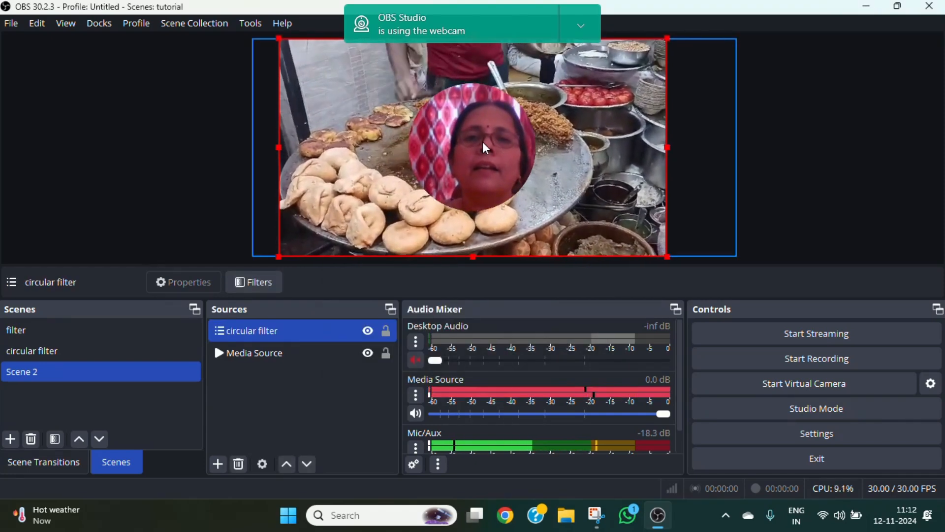
- Move the circular webcam overlay from the centre of the video to the canvas's lower-right corner
left_click_drag(481, 142, 491, 142)
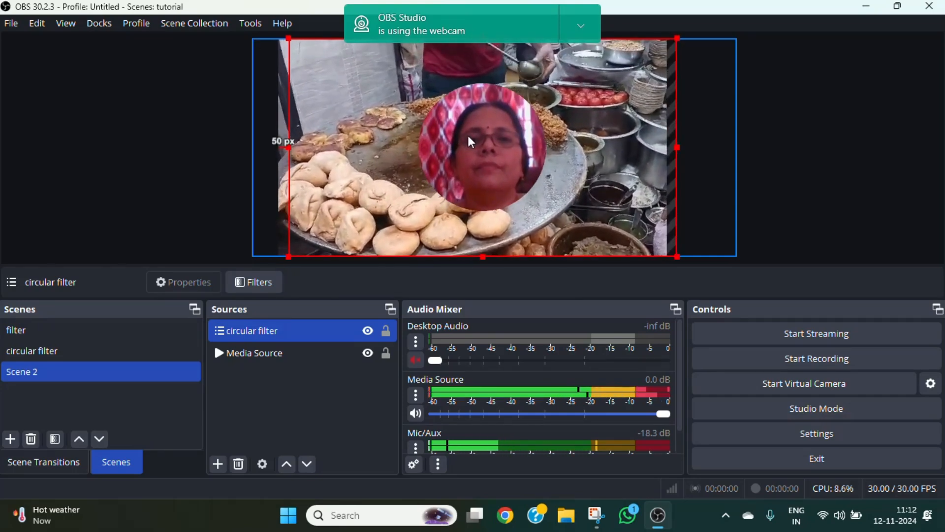
left_click_drag(467, 132, 599, 207)
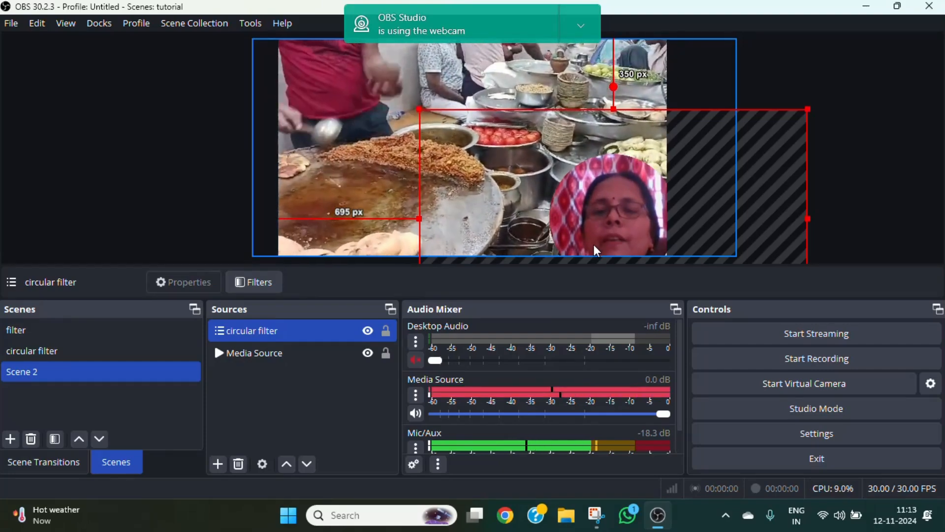
mouse_move(597, 251)
left_mouse_down()
mouse_move(707, 228)
mouse_move(510, 208)
mouse_move(586, 44)
mouse_move(369, 120)
mouse_move(312, 197)
mouse_move(327, 248)
mouse_move(545, 205)
mouse_move(582, 226)
left_mouse_up()
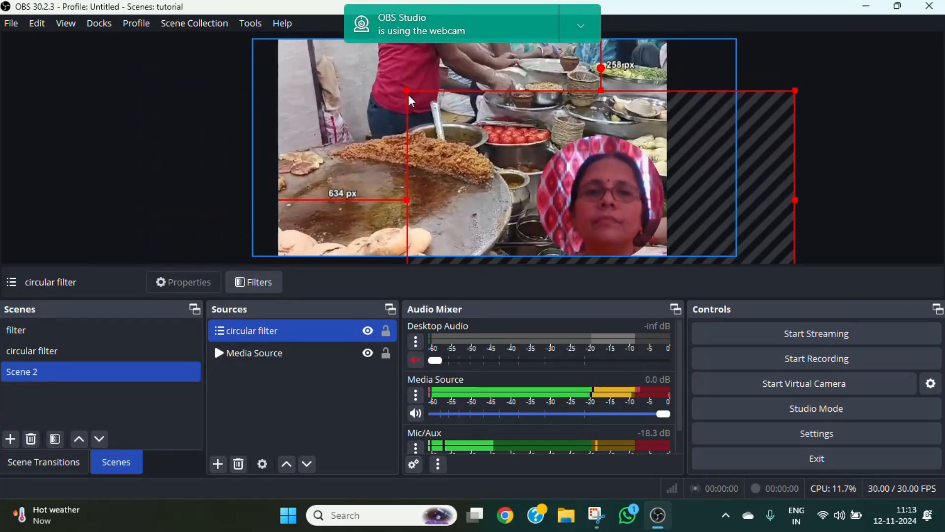
- Shrink the circular webcam overlay to roughly half its size and fit the whole circle just inside the canvas's lower-right corner
left_click_drag(407, 94, 515, 154)
left_click_drag(608, 173, 581, 159)
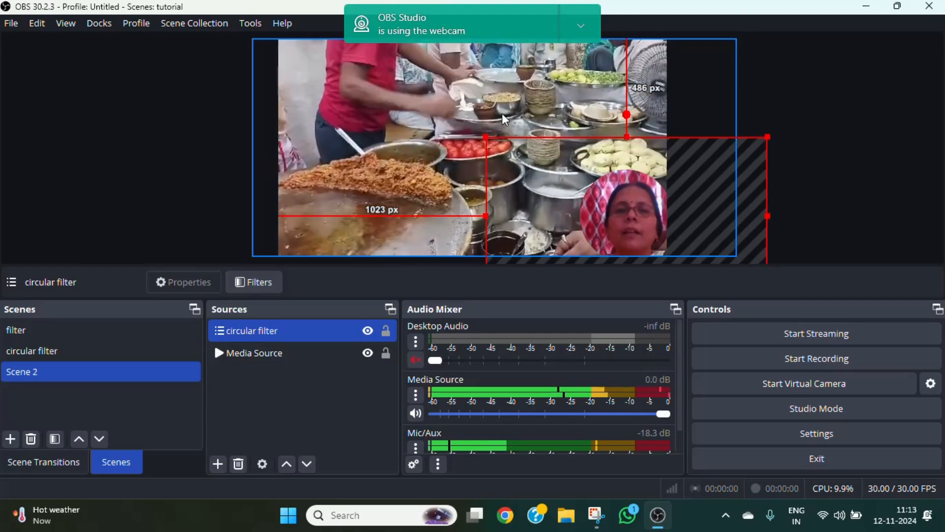
left_click_drag(488, 135, 535, 166)
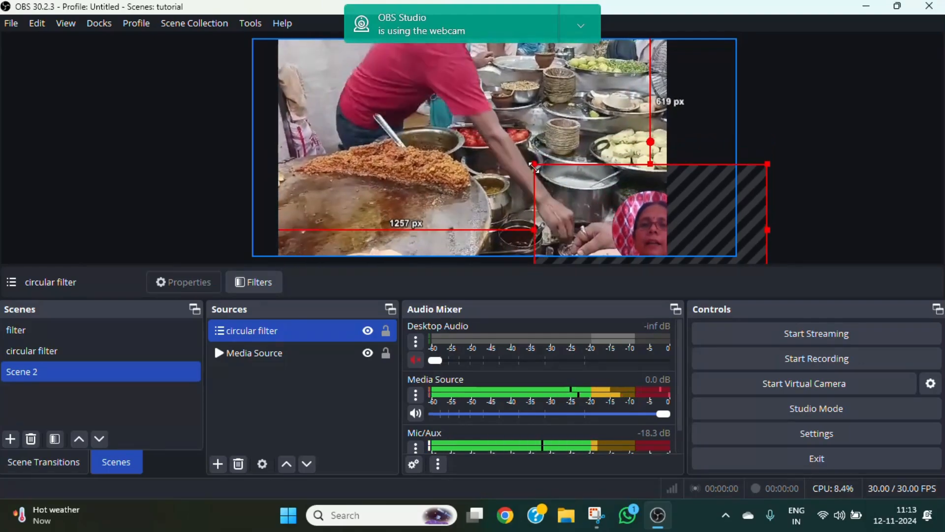
left_click_drag(639, 215, 619, 209)
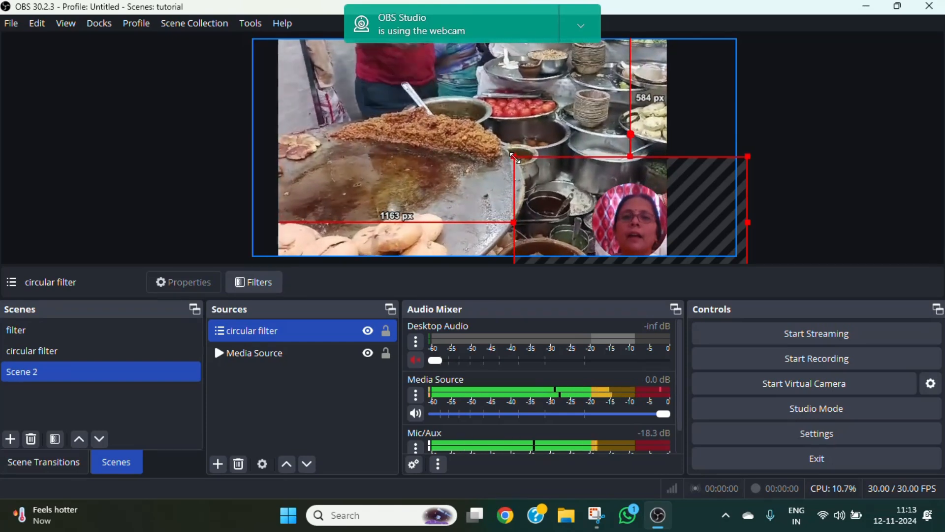
left_click_drag(515, 157, 533, 167)
left_click_drag(610, 222, 600, 221)
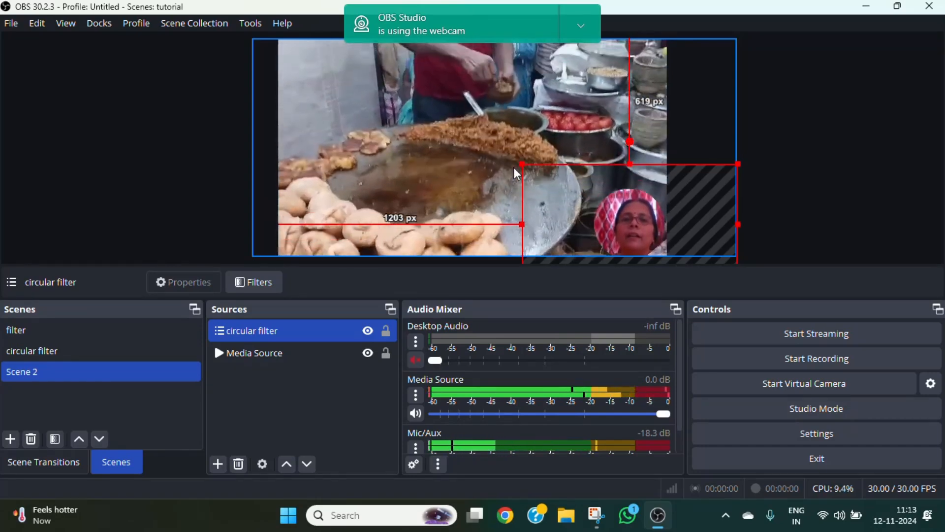
left_click_drag(523, 161, 538, 178)
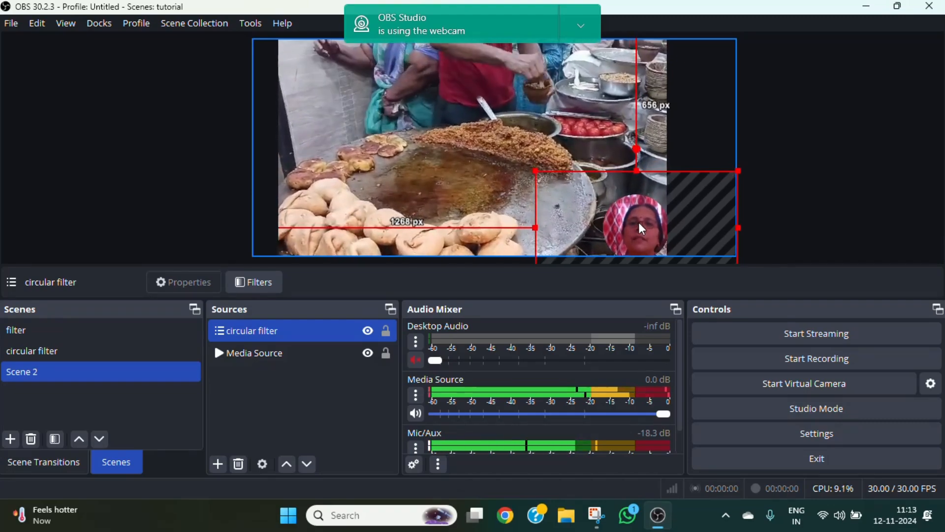
left_click_drag(642, 228, 626, 216)
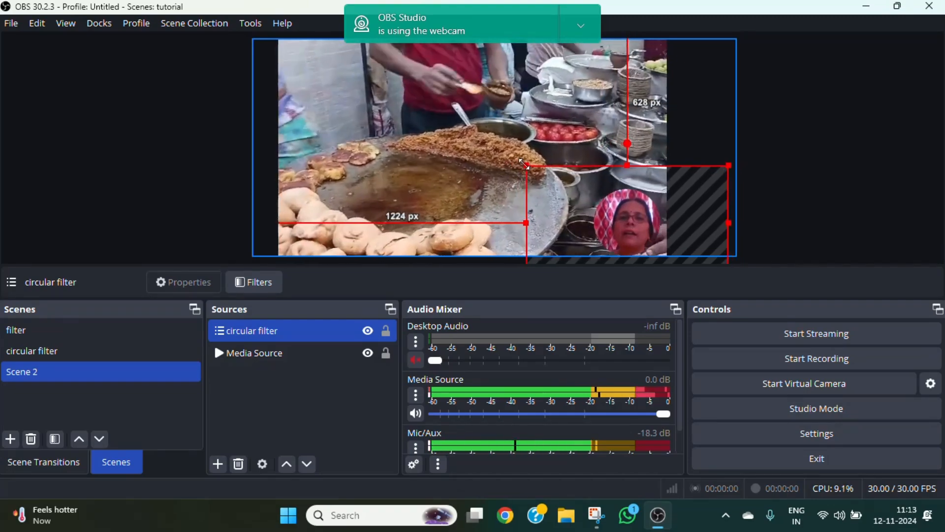
left_click_drag(607, 213, 602, 210)
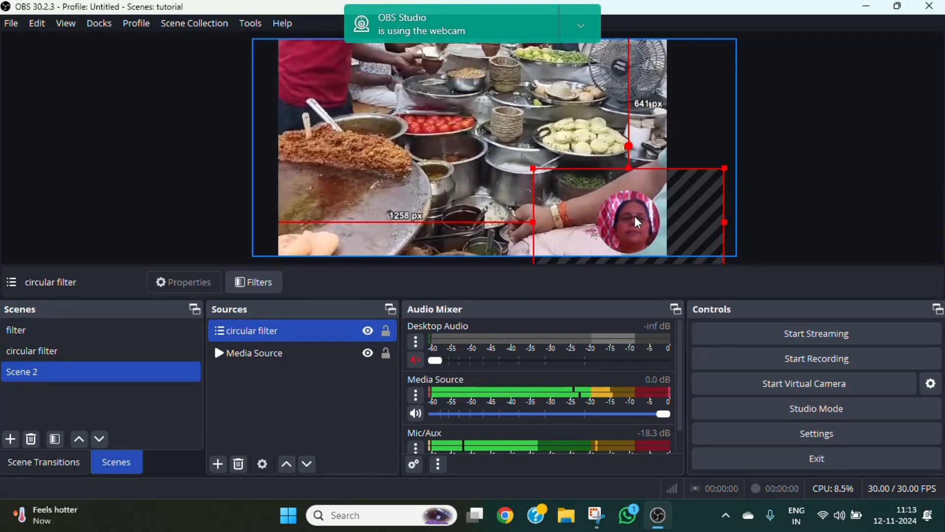
left_click_drag(635, 218, 630, 215)
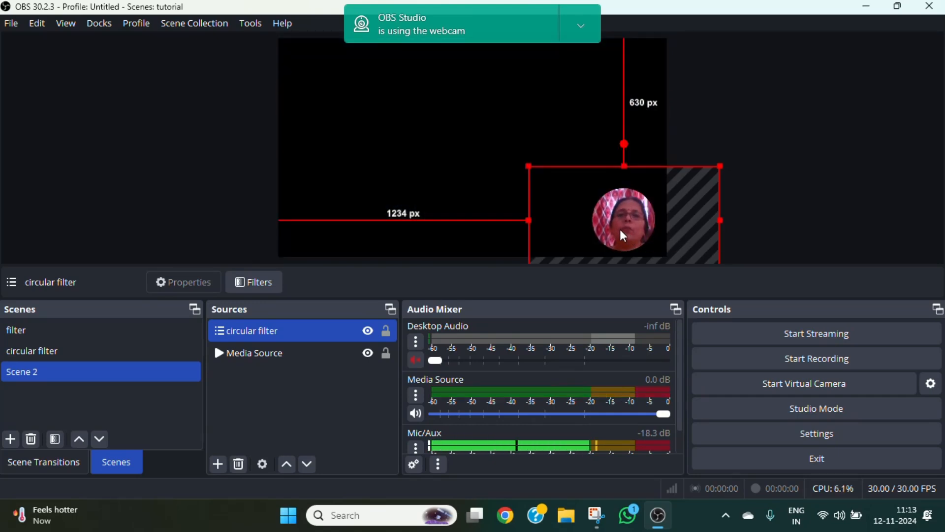
- Enlarge the circular webcam overlay, centre it on the canvas, and hide the webcam-use notification
left_click_drag(530, 167, 272, 59)
left_click_drag(437, 117, 411, 118)
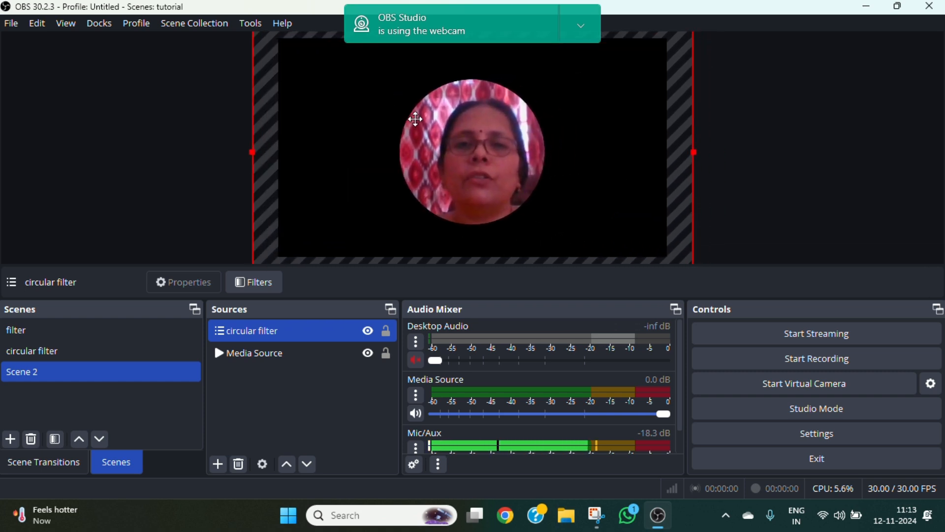
left_click(582, 26)
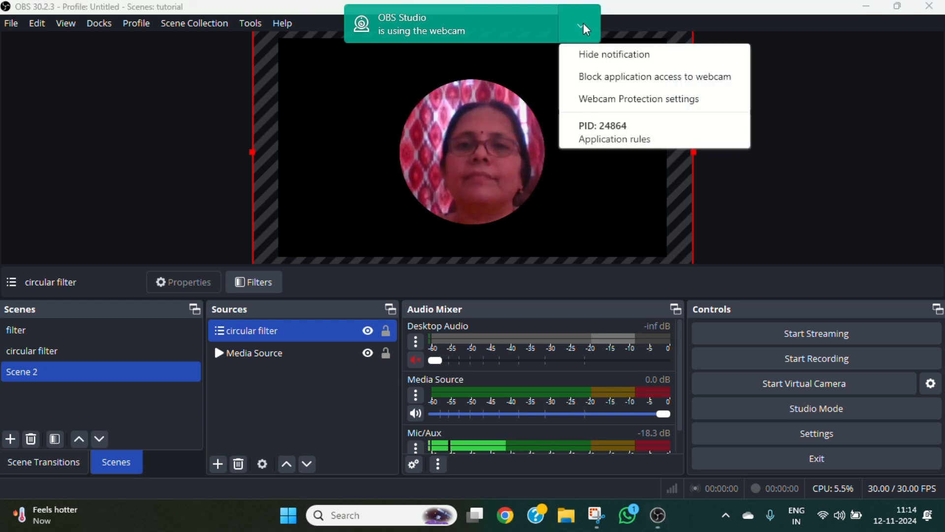
left_click(598, 56)
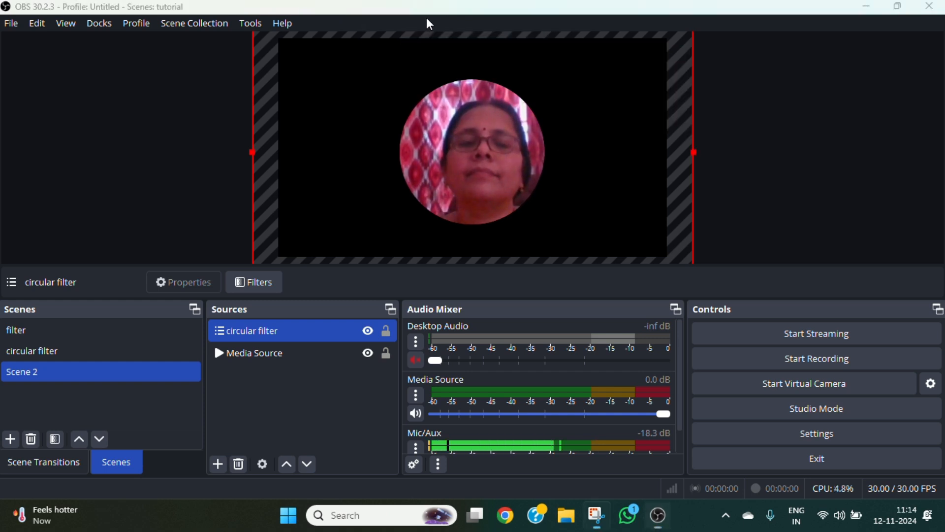